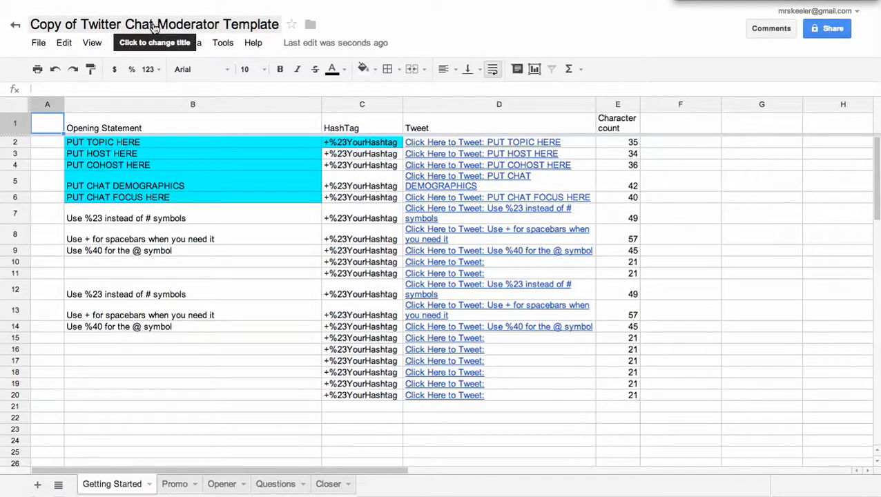
Step: Rename the spreadsheet as "My twitter chat #alice Moderator Template"
left_click(153, 26)
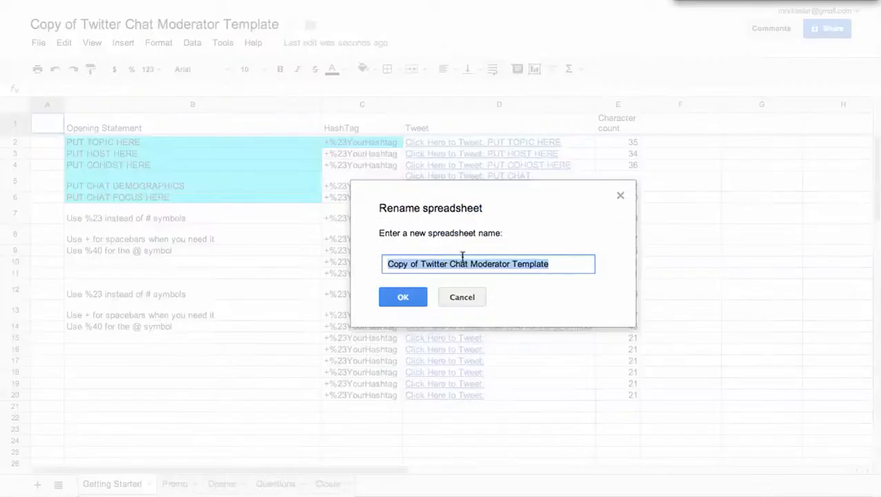
left_click(462, 261)
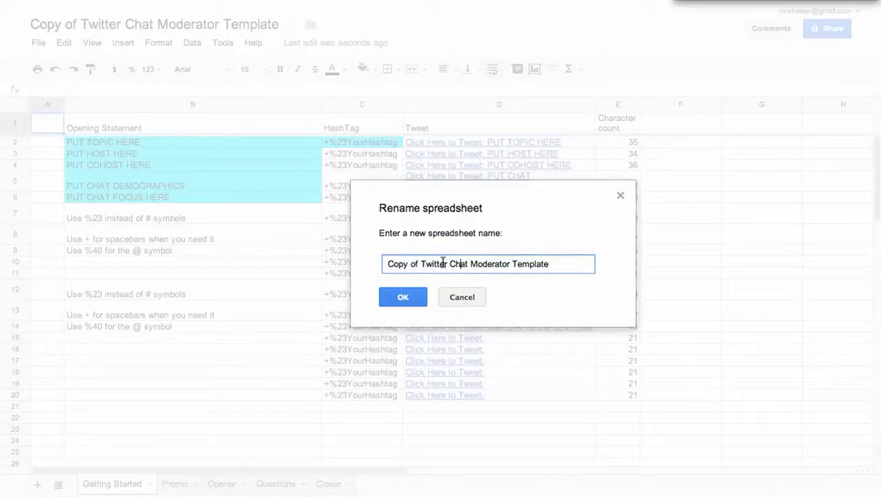
left_click_drag(470, 264, 378, 260)
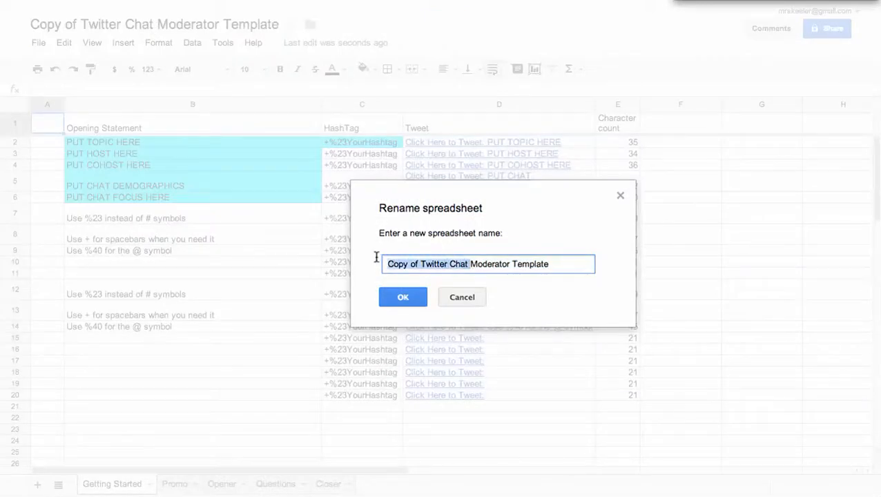
type("My ")
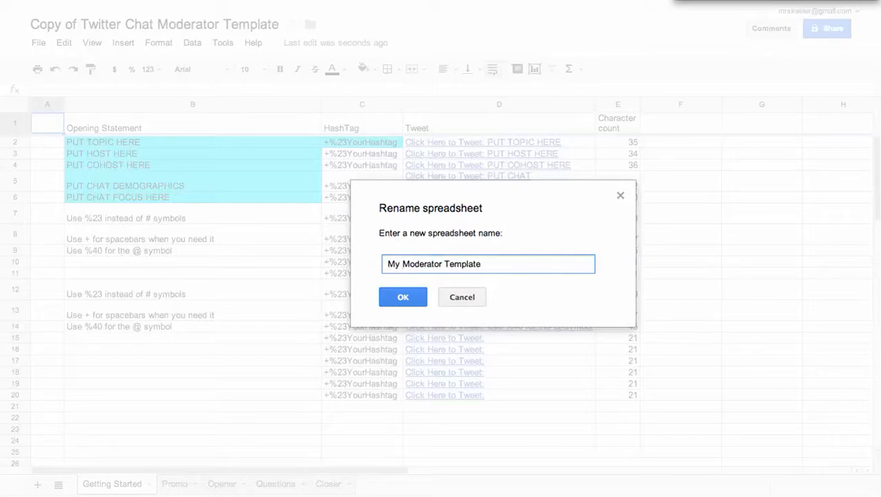
type("twitter")
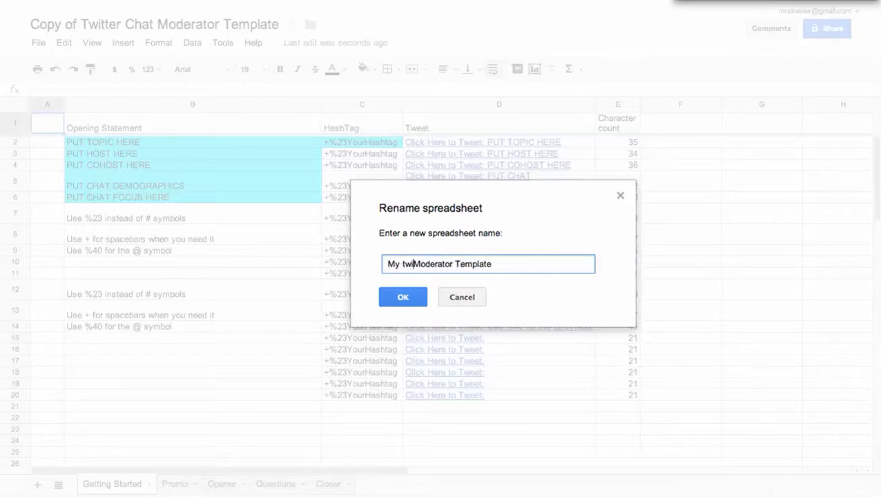
type(" chat #ali")
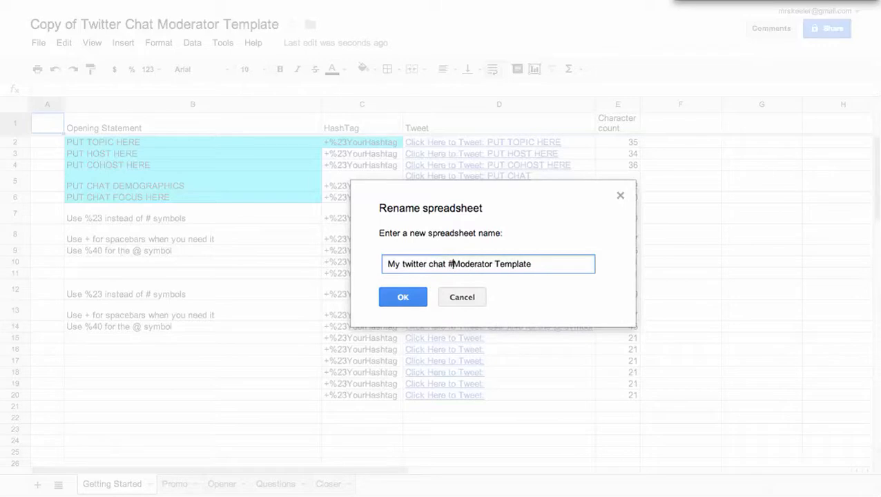
type("ce")
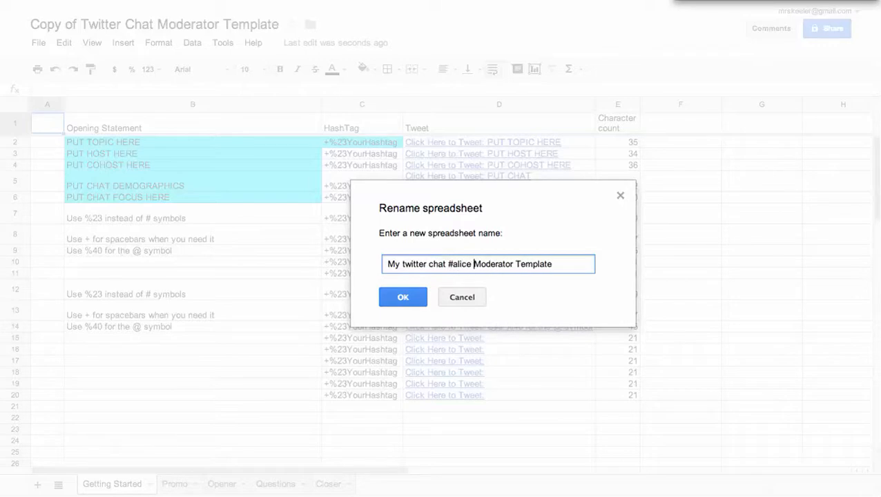
left_click(403, 299)
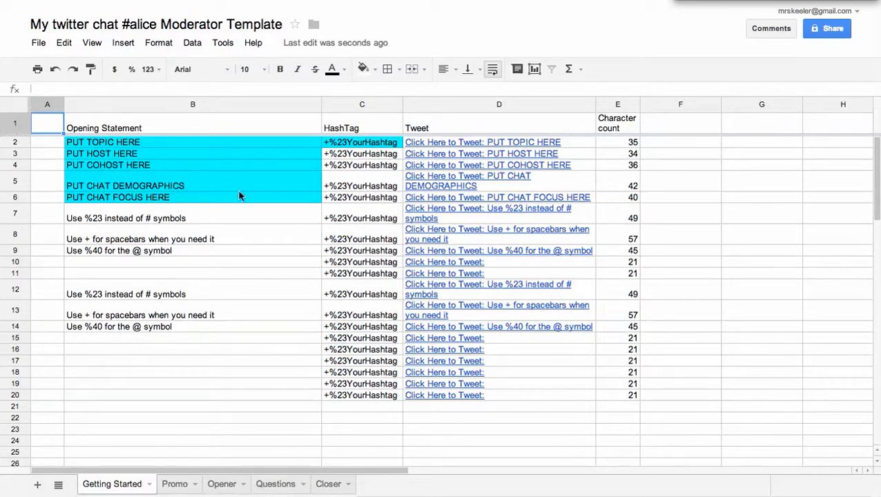
Step: Replace the placeholder YourHashtag with alice in the cell C2 formula, keeping the +%23 prefix
left_click(177, 148)
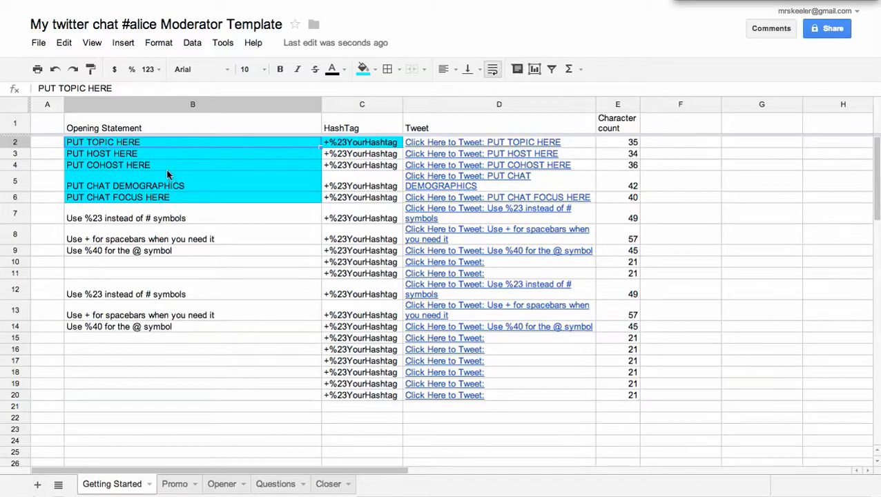
left_click(351, 144)
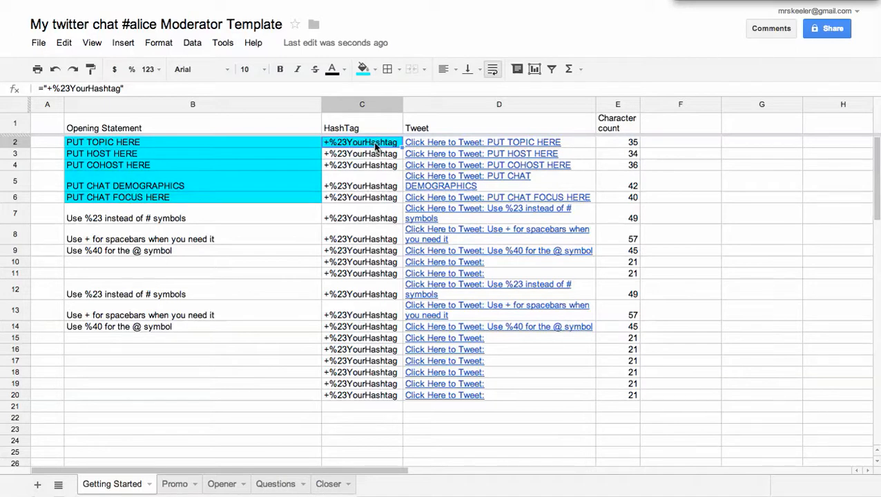
double_click(376, 145)
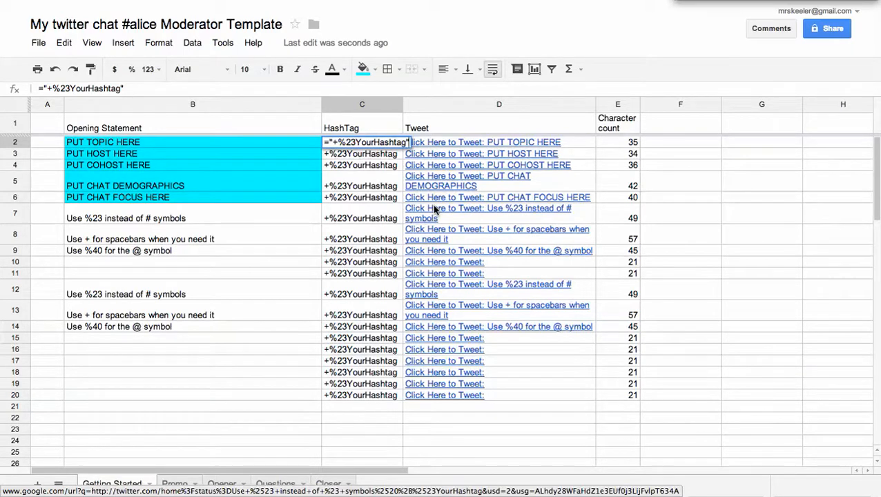
left_click_drag(408, 142, 353, 142)
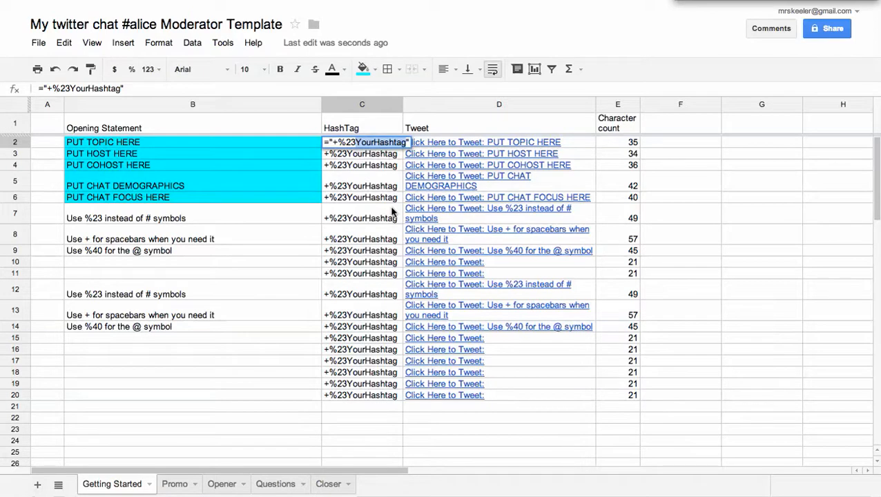
type("alice")
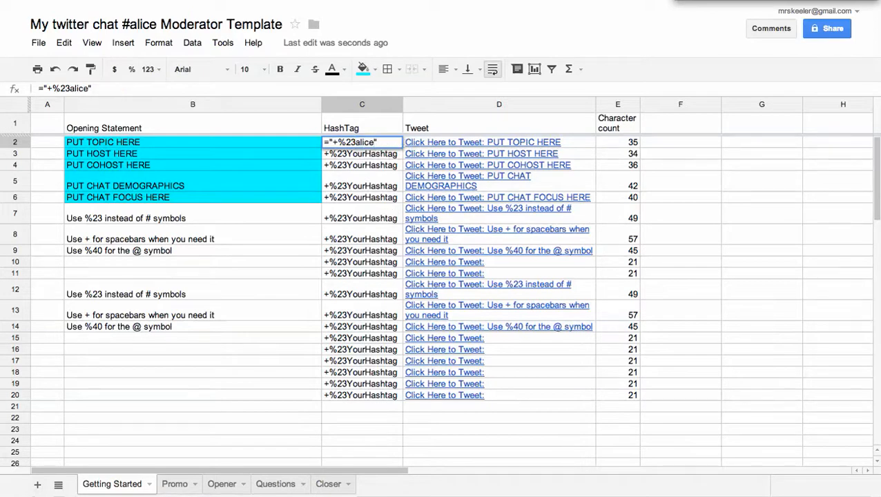
key("Return")
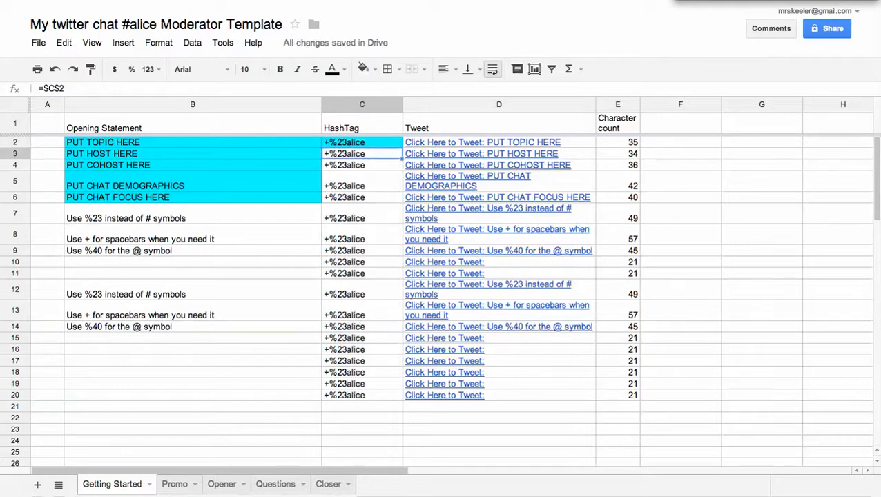
Step: Check the hashtag column on the Promo, Opener and Questions sheets, and return to the Getting Started sheet
left_click(173, 486)
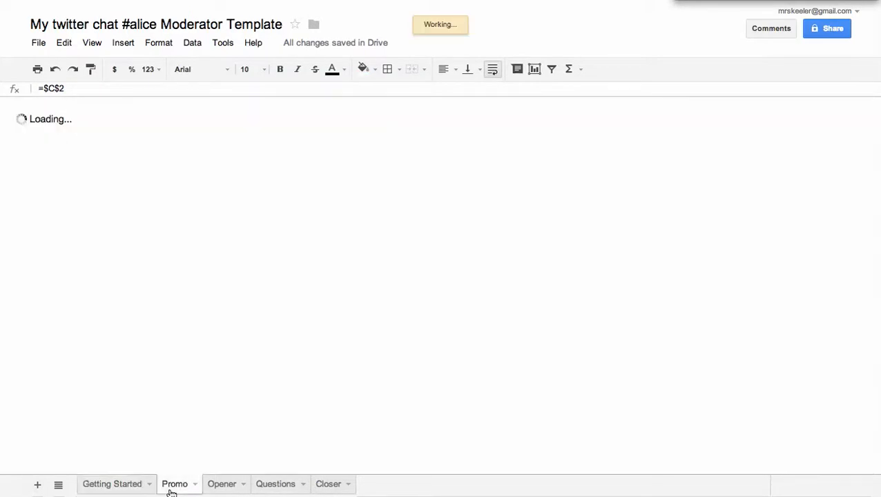
left_click(222, 485)
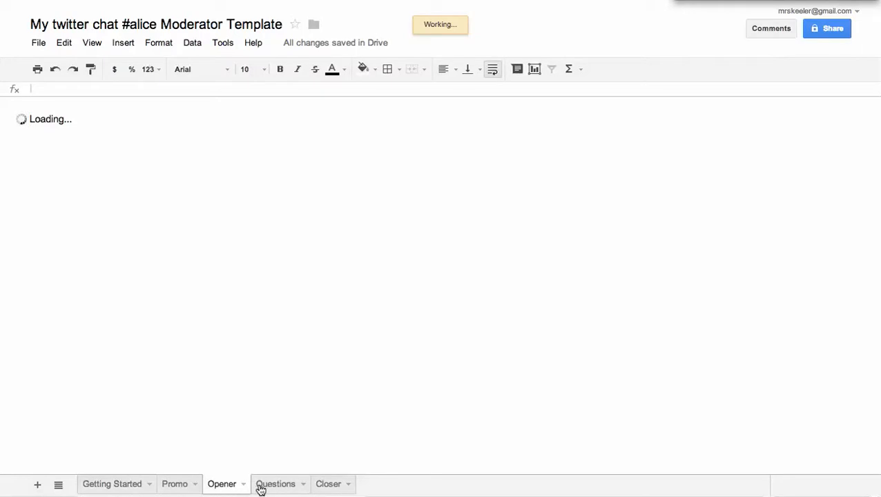
left_click(273, 485)
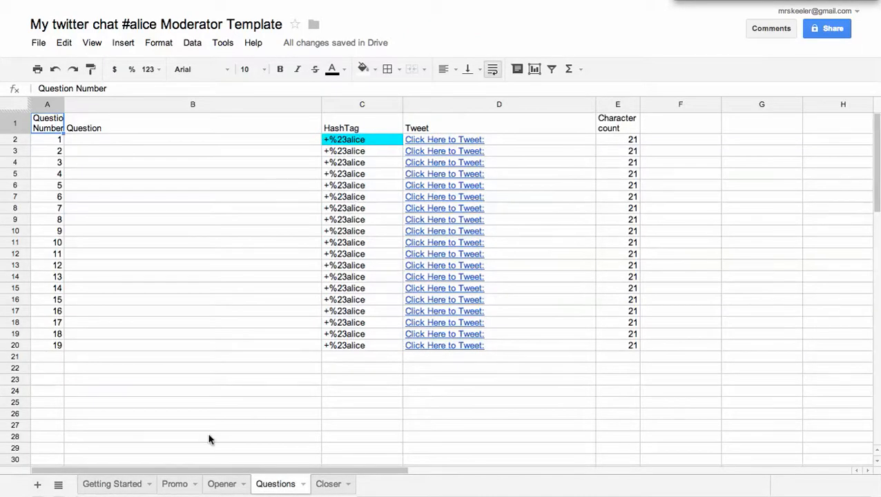
left_click(117, 484)
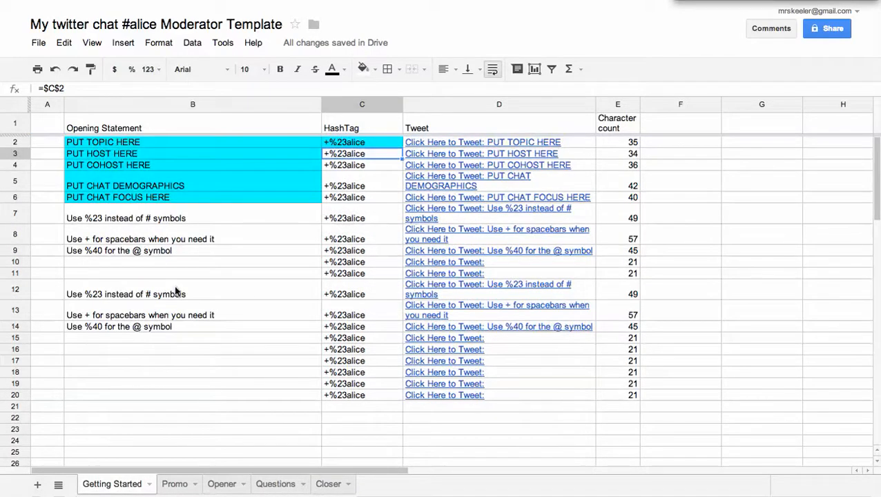
Step: Replace the chat demographics placeholder in cell B5 with "teachers who are super nerdy"
left_click(178, 186)
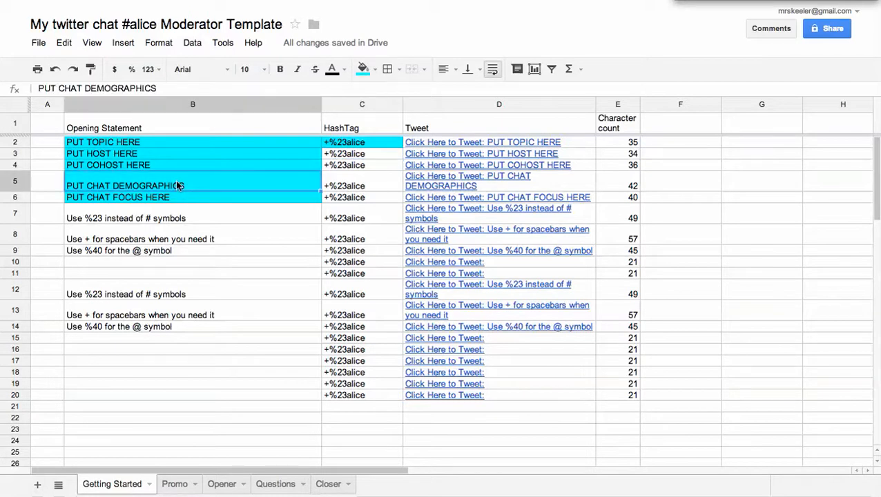
type("teacher")
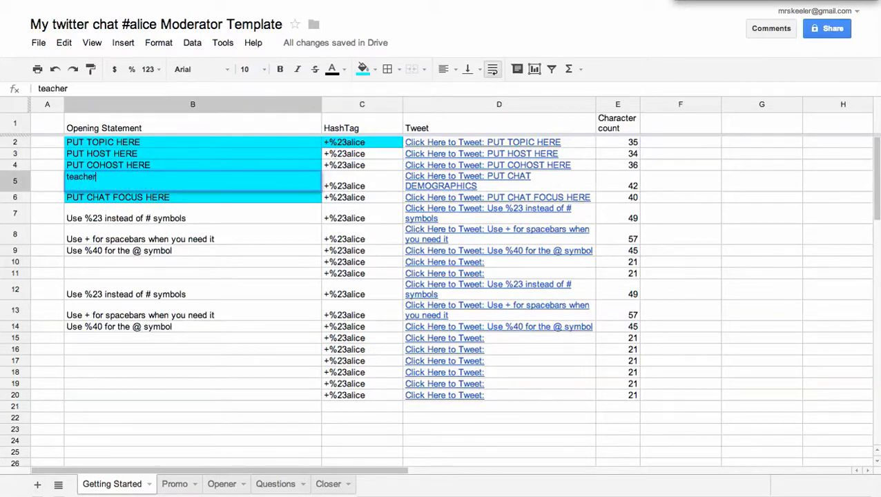
type("s who are super nerdy")
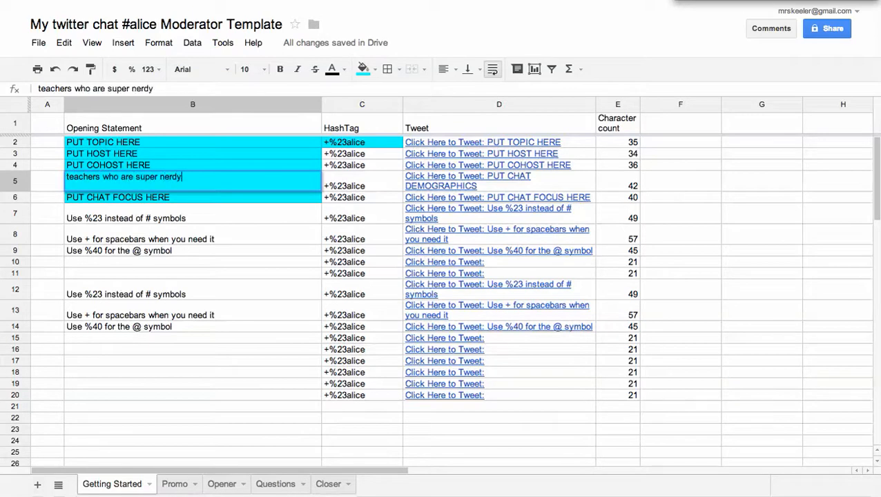
key("Return")
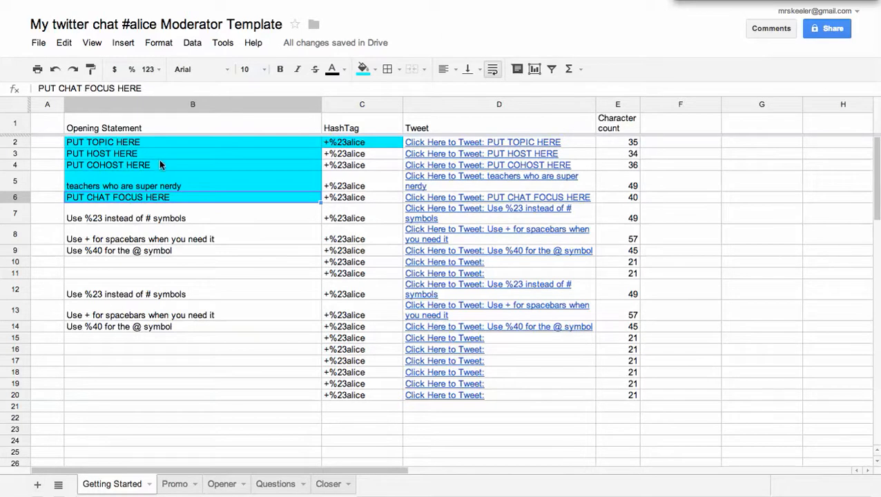
left_click(160, 181)
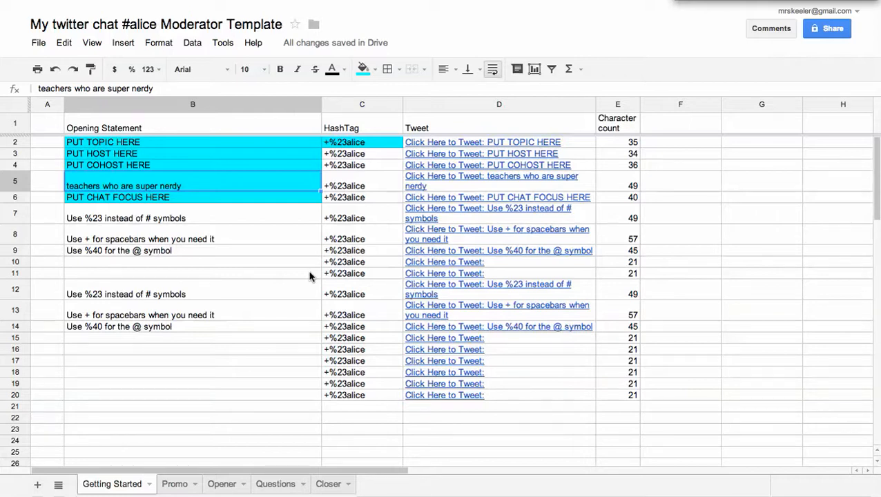
Step: Replace the chat focus placeholder in cell B6 with "looking at spreadsheet ninja tricks"
left_click(231, 196)
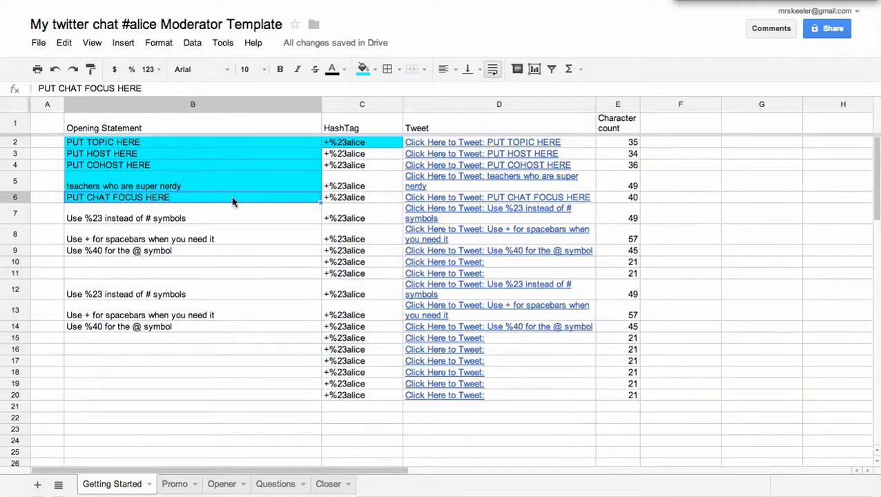
type("looking ")
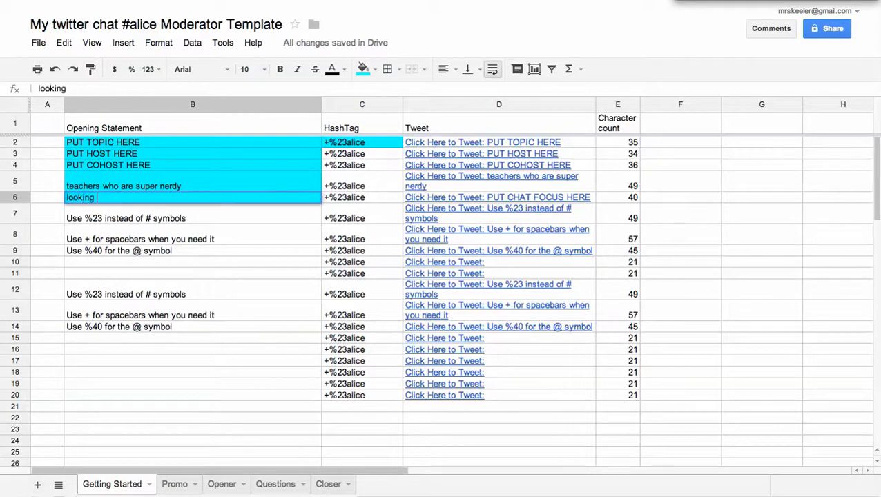
type("at spreadsh")
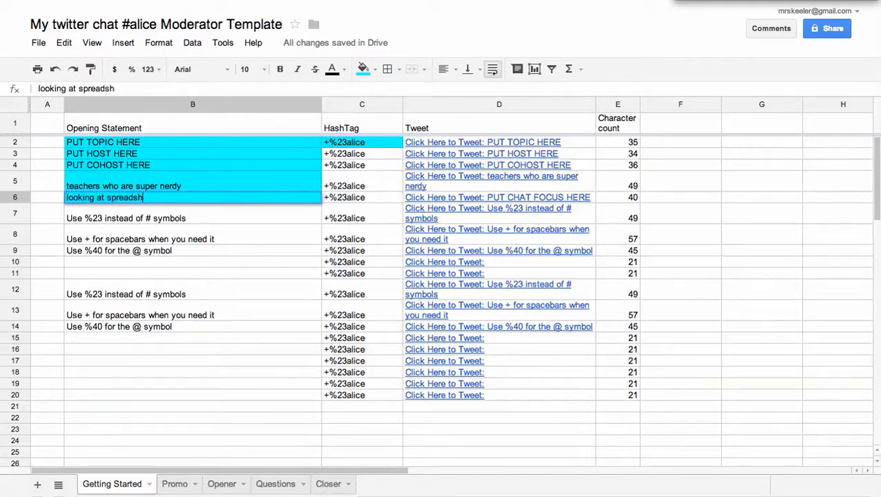
type("eet ninja tricks")
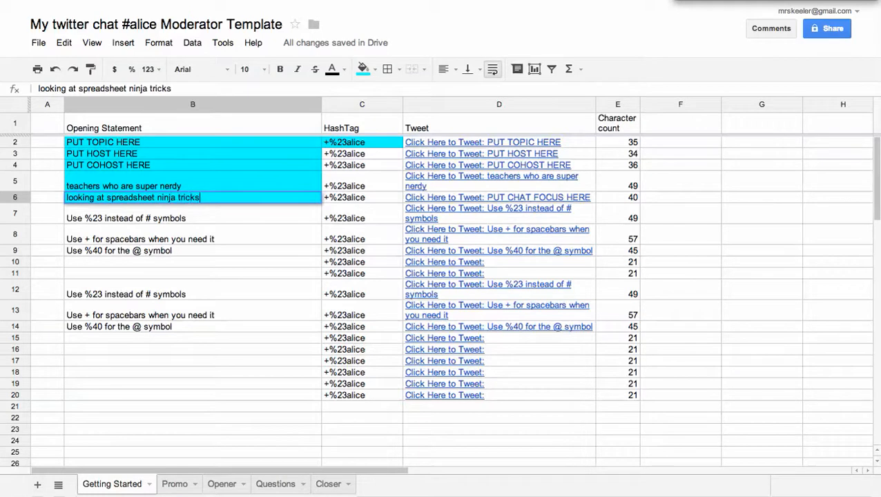
key("Return")
left_click(212, 178)
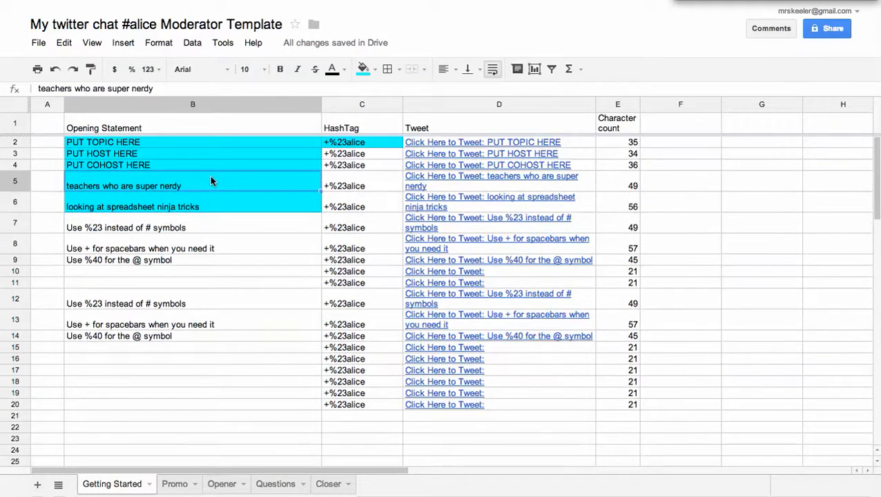
left_click(186, 207)
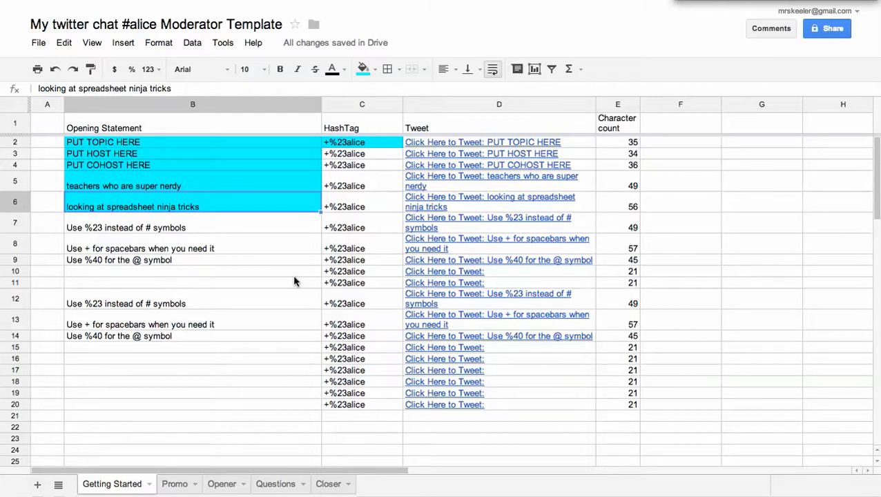
Step: Follow the host row's tweet link in cell D3 to preview the prefilled tweet, and close it without posting
left_click(460, 157)
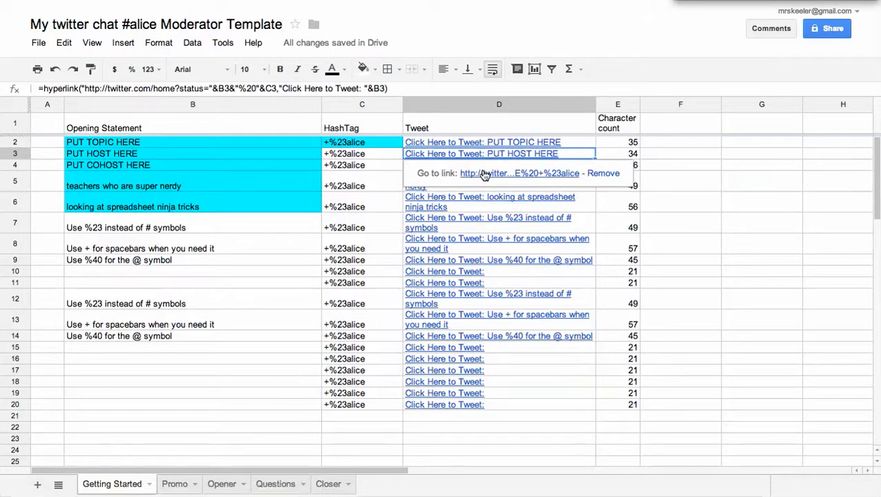
left_click(485, 174)
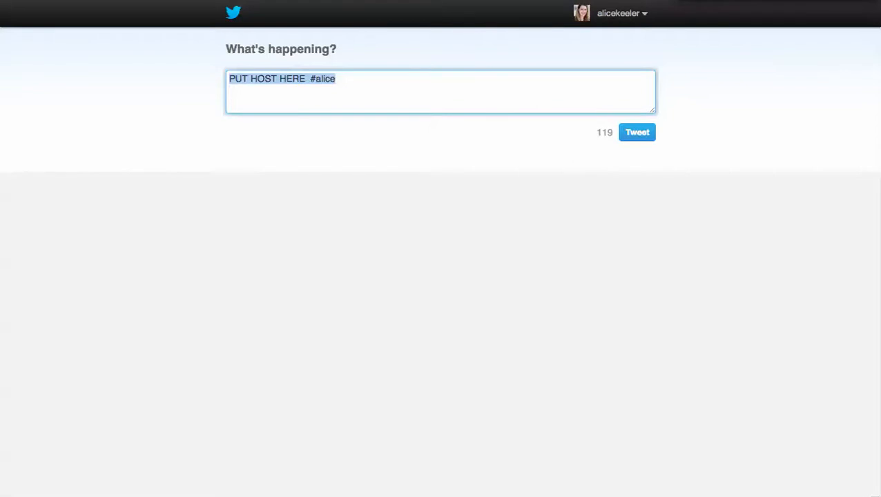
key("ctrl+w")
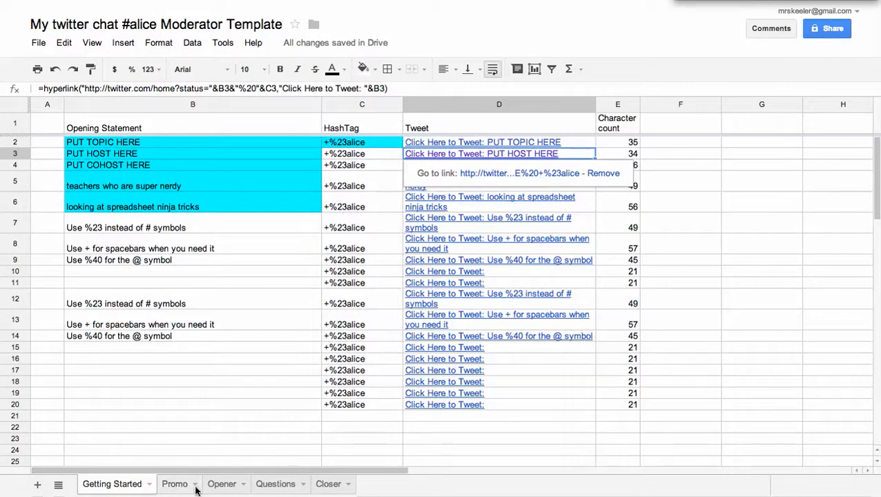
Step: Follow the tweet link in cell D4 of the Promo sheet to preview the prefilled promotional tweet
left_click(174, 486)
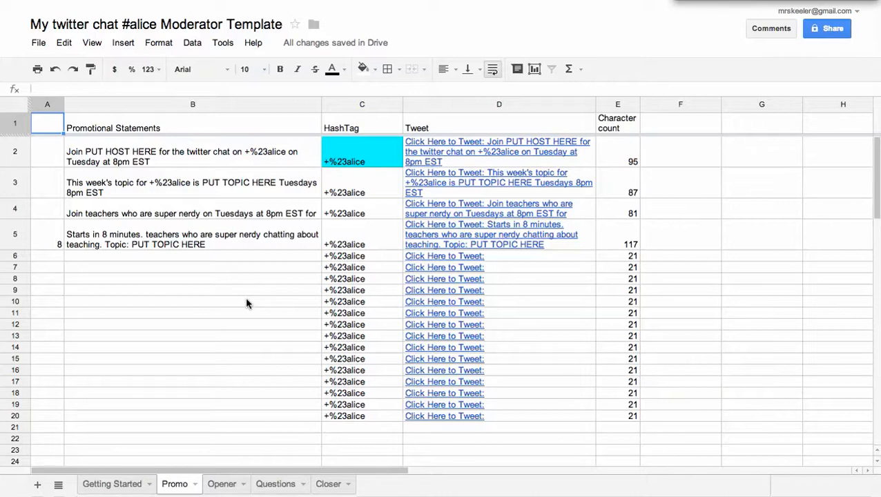
left_click(433, 208)
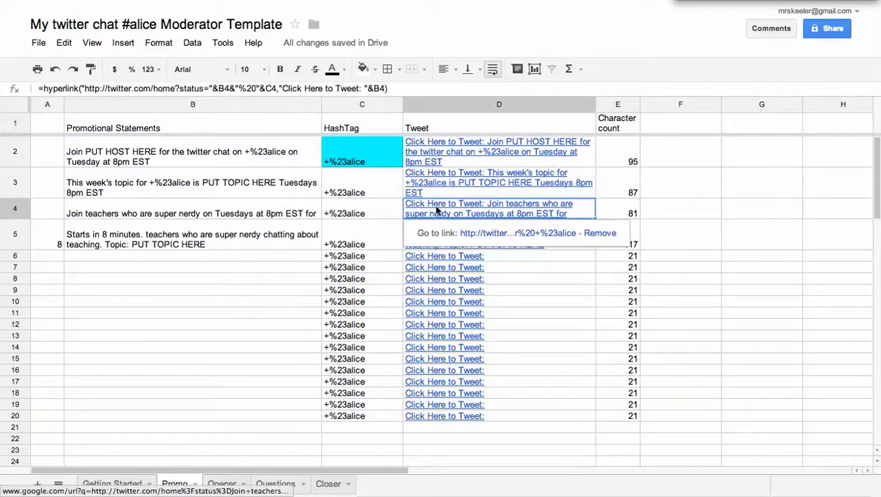
left_click(487, 234)
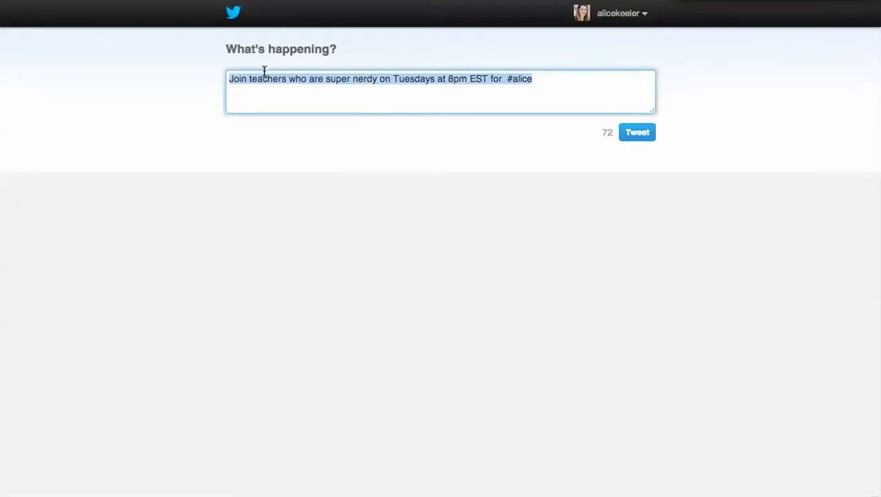
Step: Review the prefilled promotional tweet's wording and its closing hashtag, and close it without posting
left_click(265, 78)
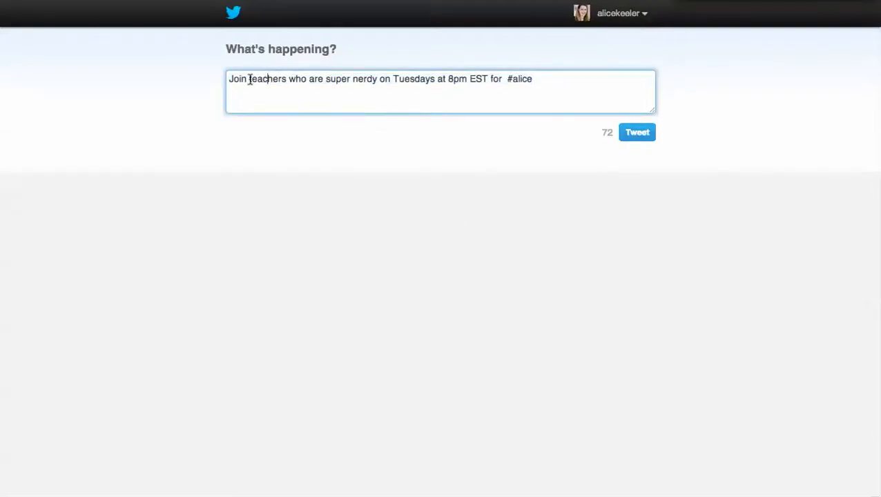
left_click_drag(230, 79, 533, 80)
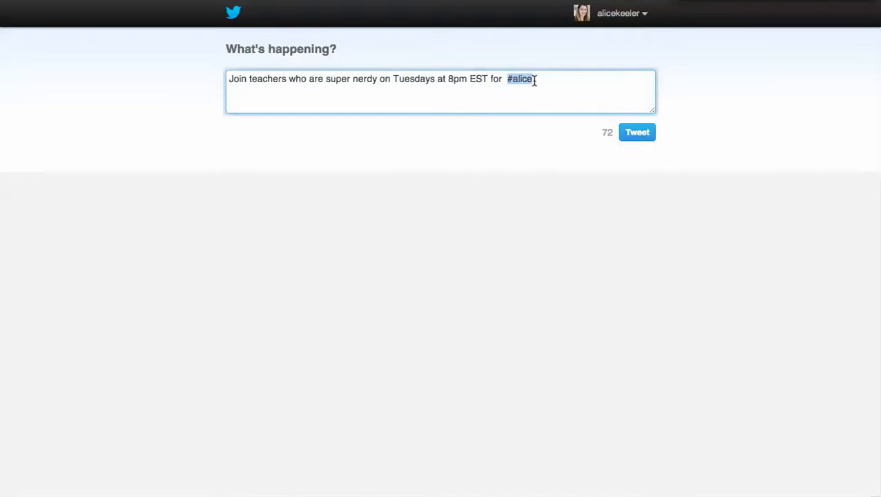
key("super+w")
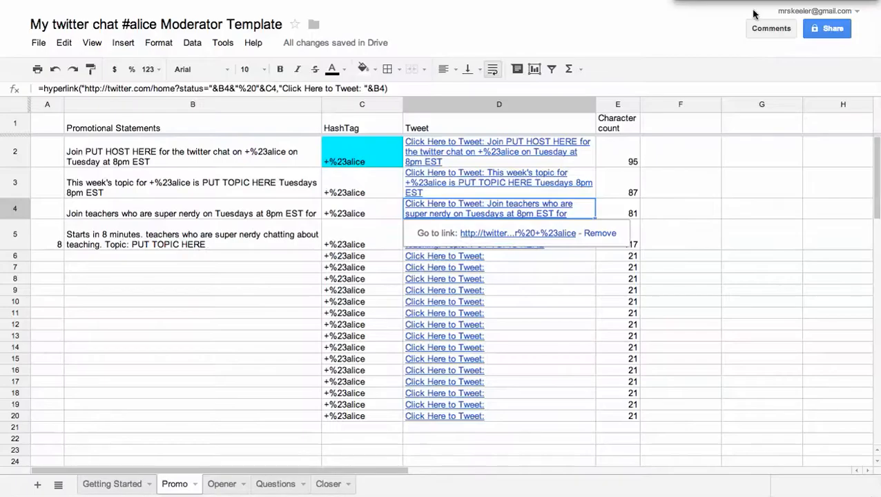
Step: Inspect the topic statement's formula in cell B3 of the Promo sheet and compare it with the source placeholders on Getting Started
left_click(219, 190)
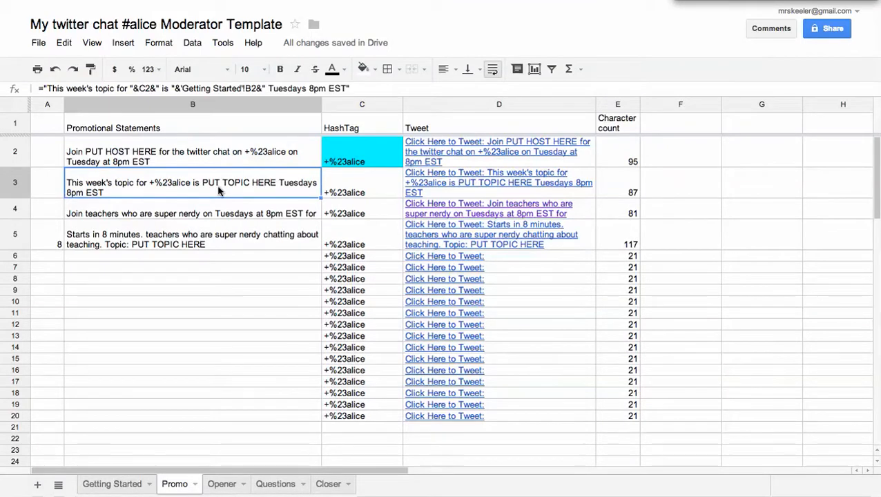
left_click(117, 485)
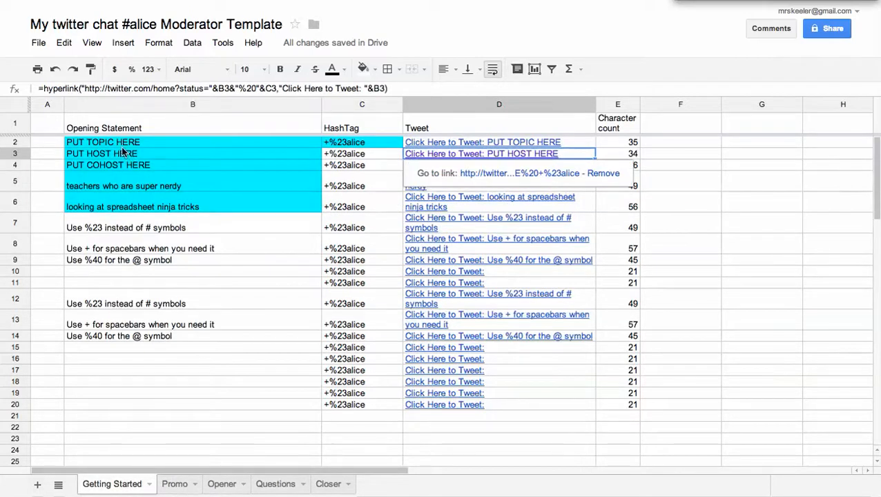
left_click(175, 485)
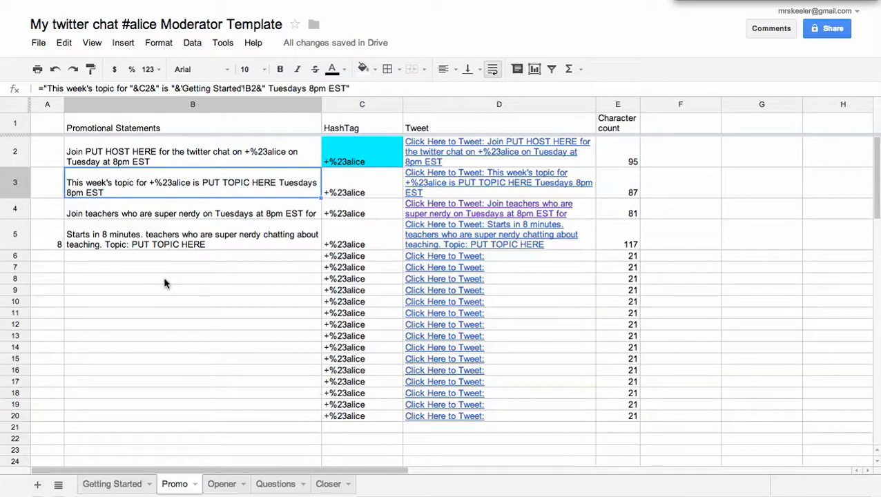
Step: Overwrite the promotional statement in cell B2 of the Promo sheet with "type here", and undo the change
left_click(156, 158)
type("type here")
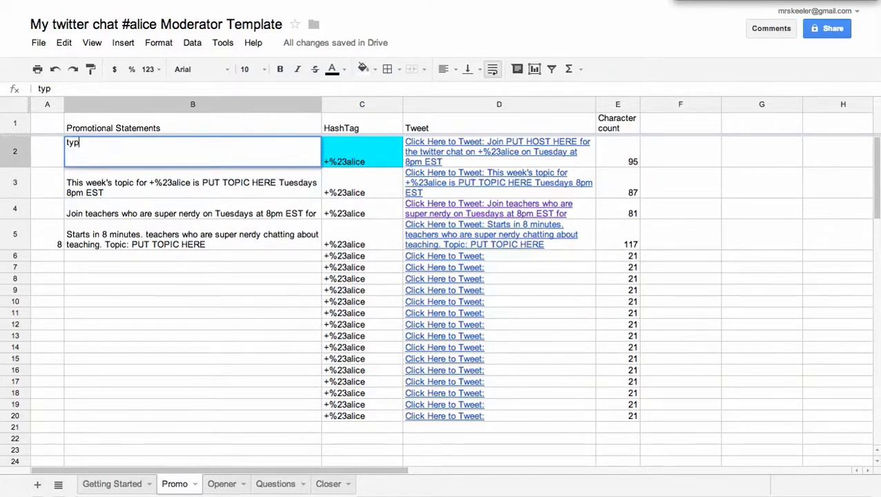
key("Return")
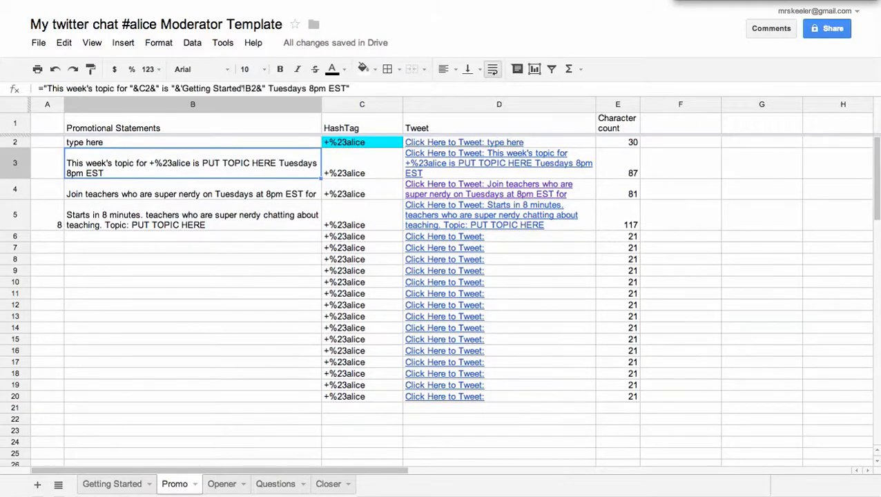
type("z")
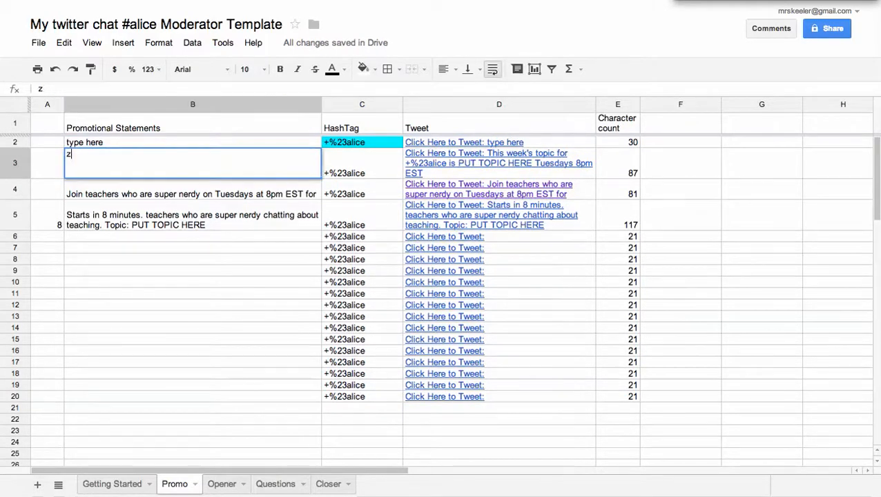
key("Escape")
key("ctrl+z")
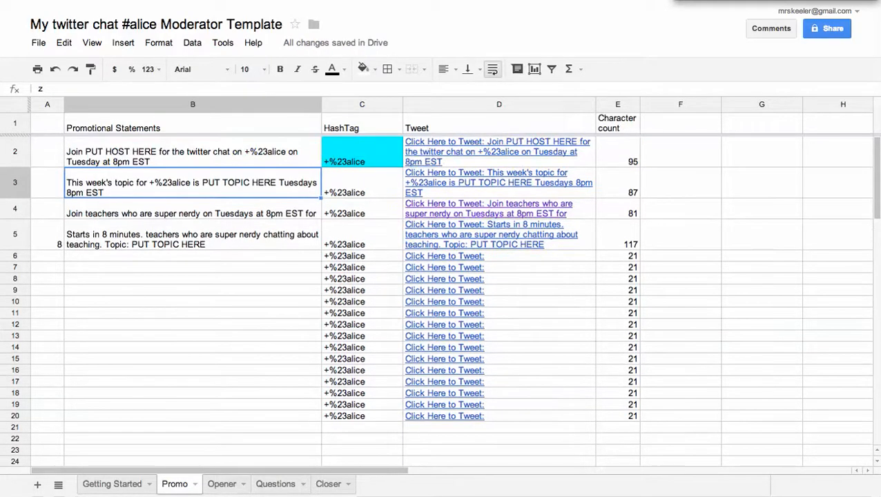
left_click(193, 280)
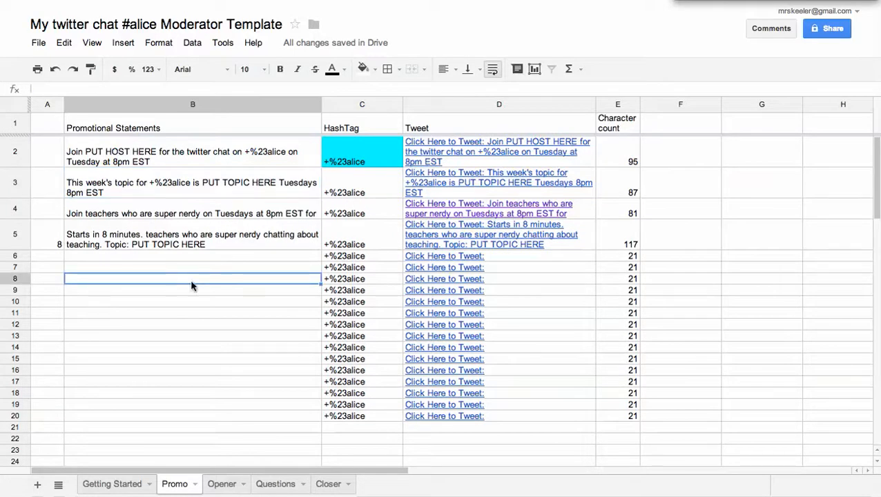
Step: Try 30 and 10 as the countdown minutes in cell A5, and check the linked statement in cell B5
left_click(53, 238)
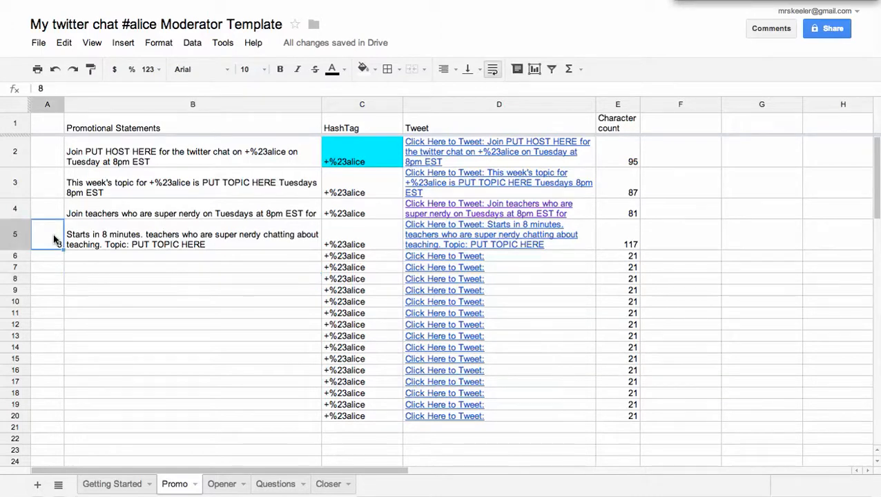
type("30")
key("Return")
left_click(49, 240)
type("10")
key("Return")
left_click(128, 239)
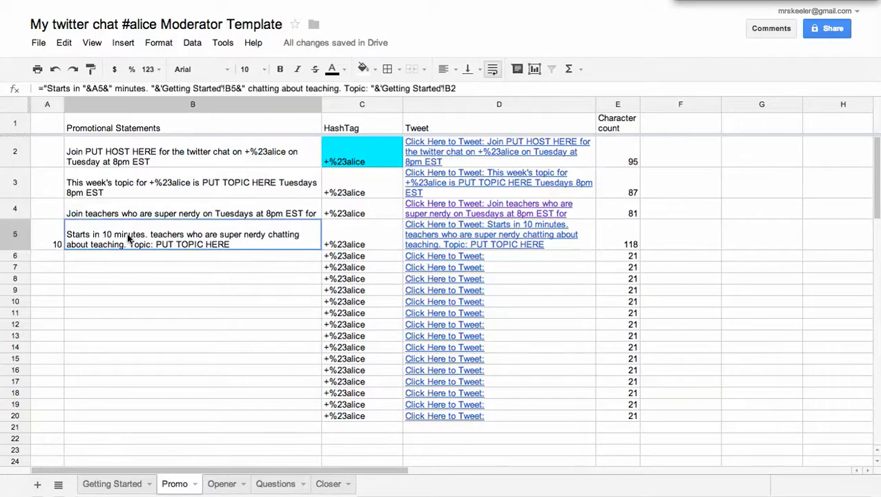
Step: Set the countdown minutes in cell A5 of the Promo sheet to 8
left_click(61, 238)
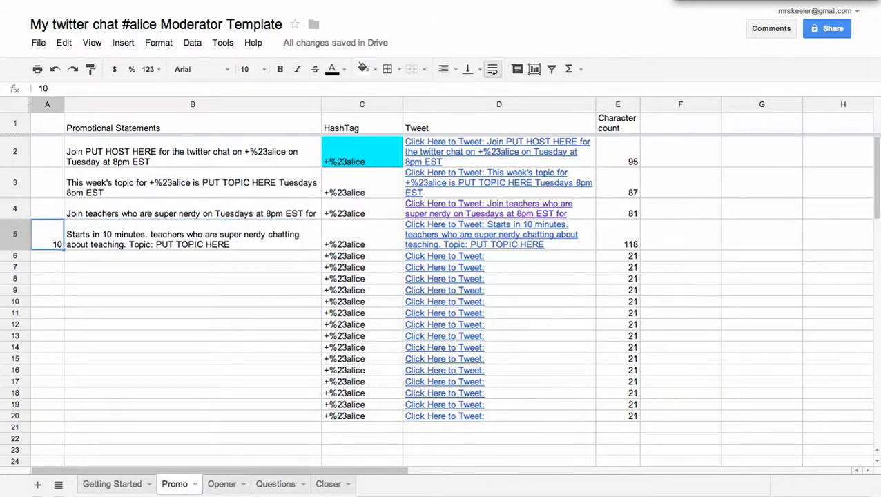
type("8")
key("Return")
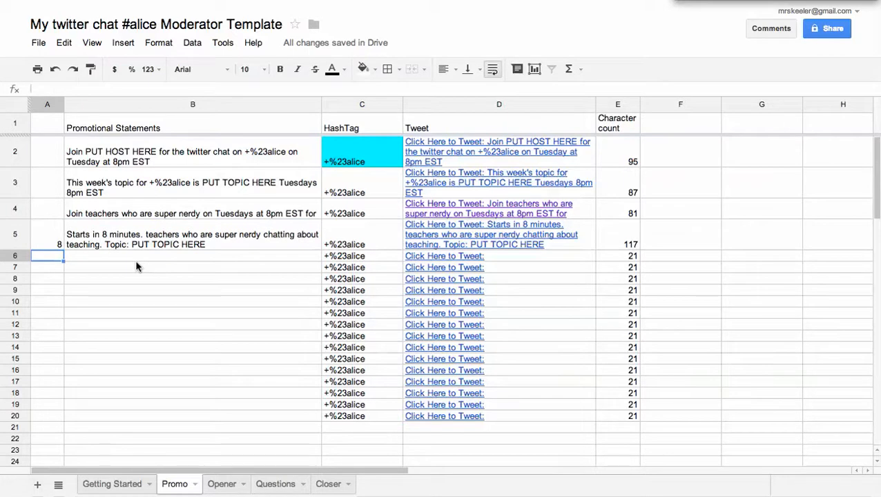
Step: Inspect the formula behind the opening statement in cell B3 of the Opener sheet, and view the Questions sheet
left_click(222, 485)
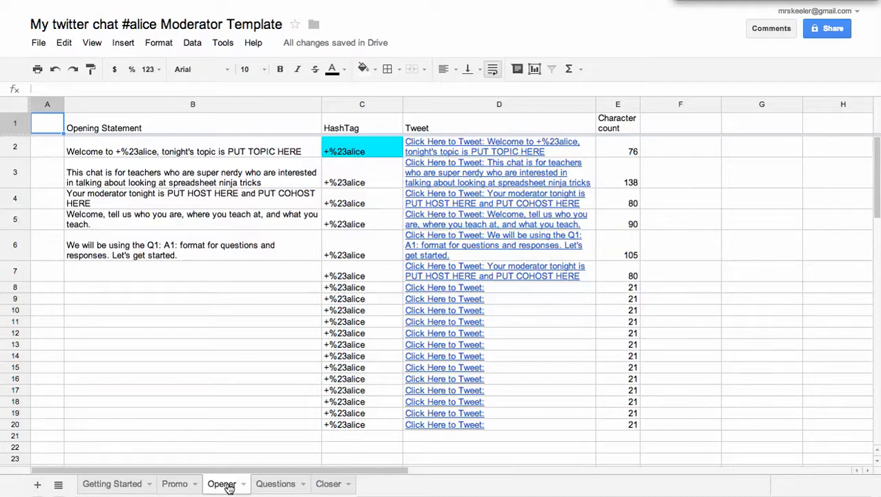
double_click(129, 165)
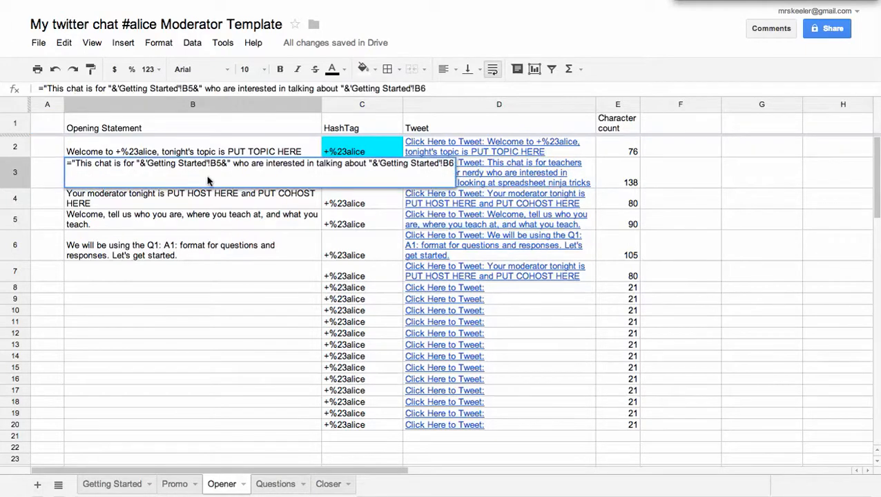
key("Return")
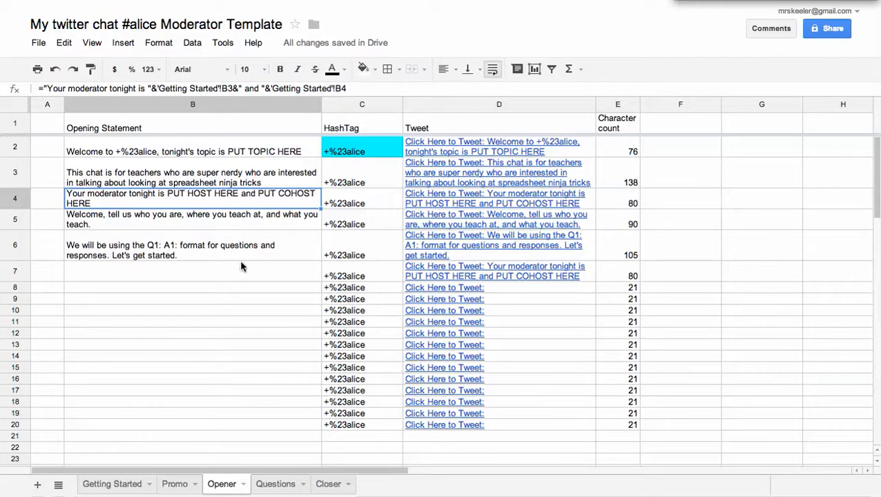
left_click(276, 484)
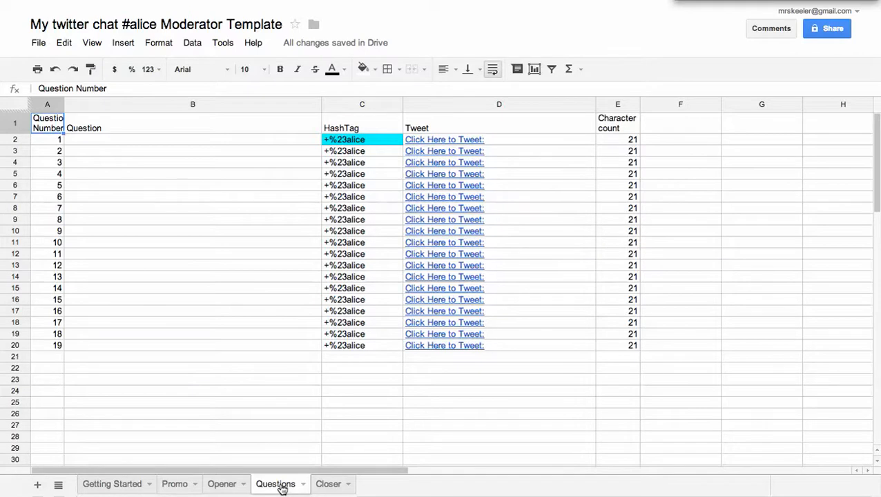
Step: Follow the tweet link in cell D2 of the Closer sheet to preview the thank-you tweet, and close it without posting
left_click(327, 484)
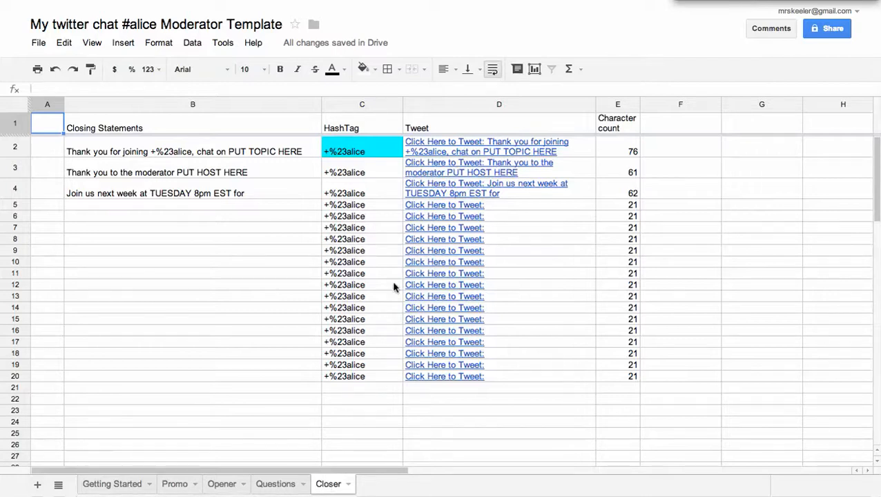
left_click(454, 147)
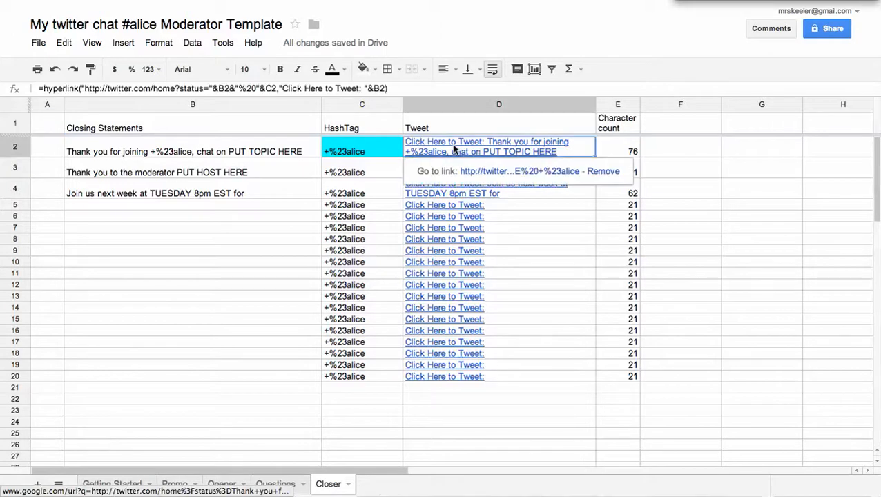
left_click(482, 173)
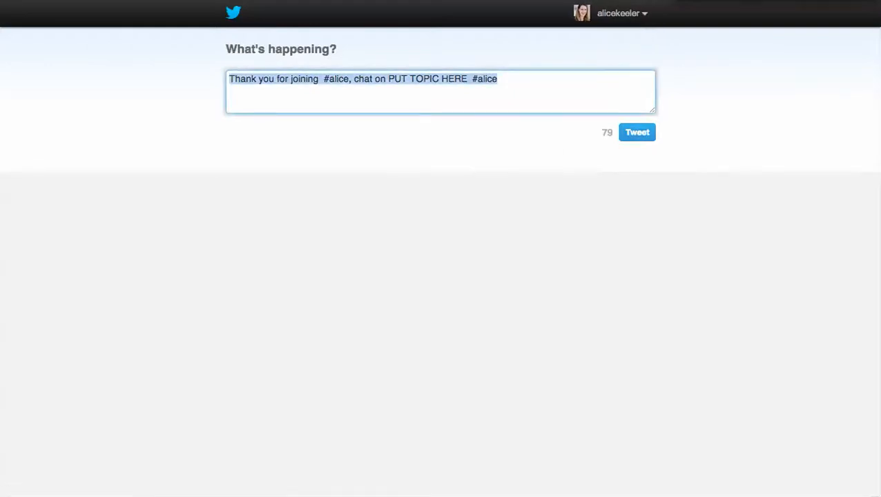
key("super+w")
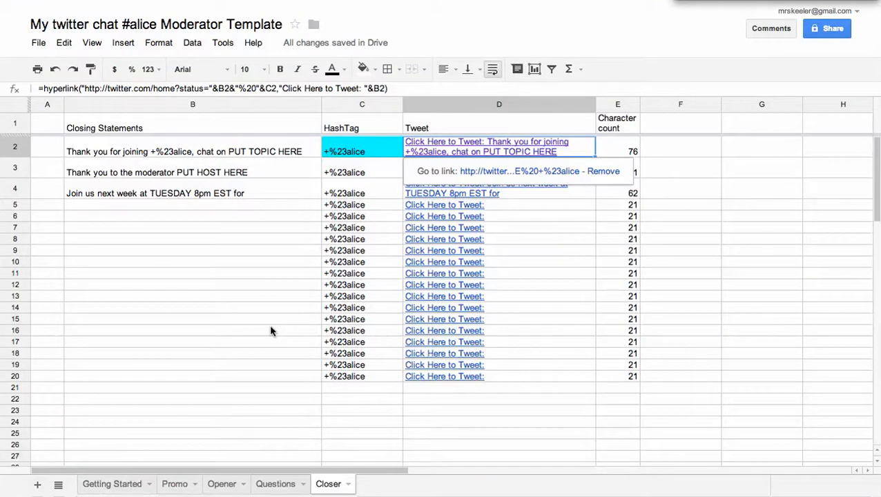
Step: Make a copy of the template named "2013-07-09 #alice Moderator Topic is Fill Down in a Spreadsheet"
left_click(120, 485)
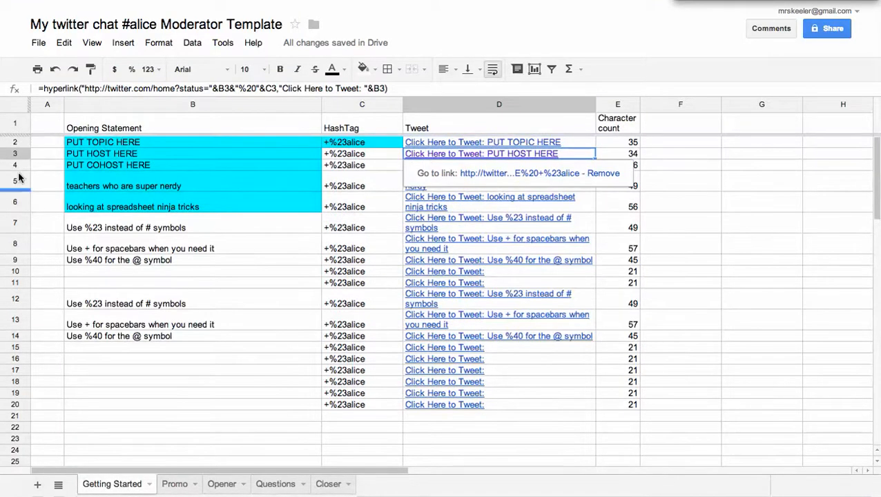
left_click(39, 47)
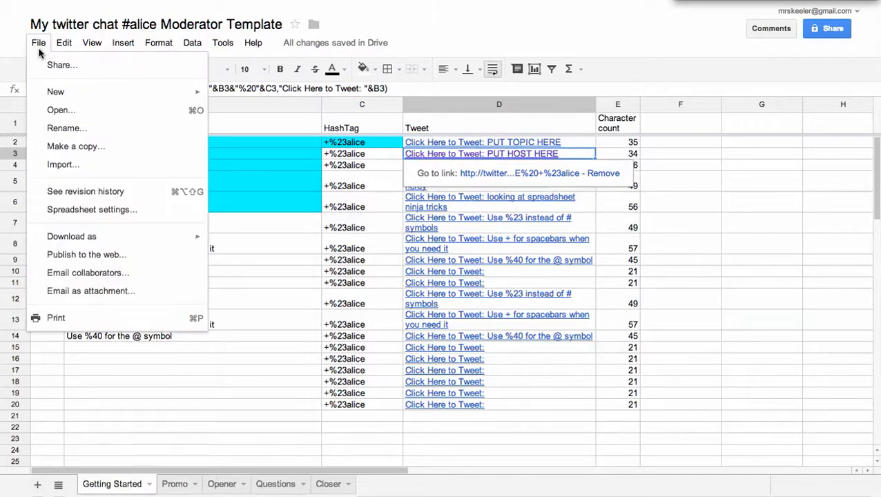
left_click(56, 147)
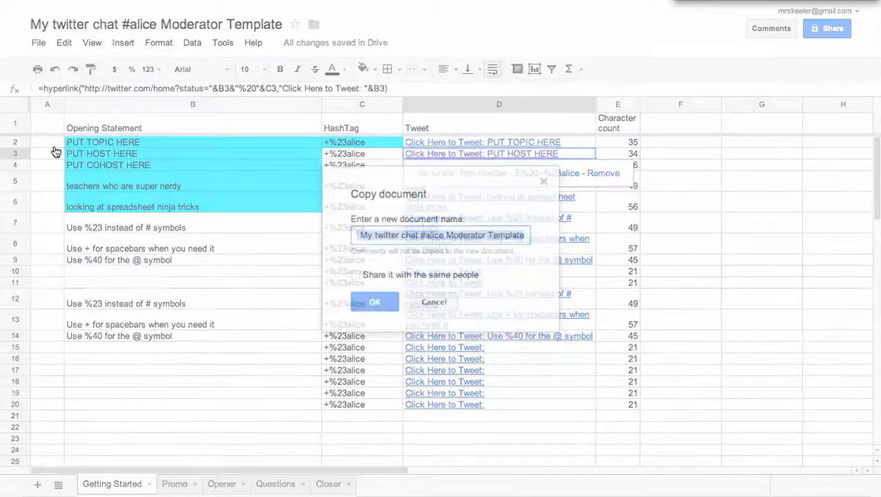
left_click(356, 235)
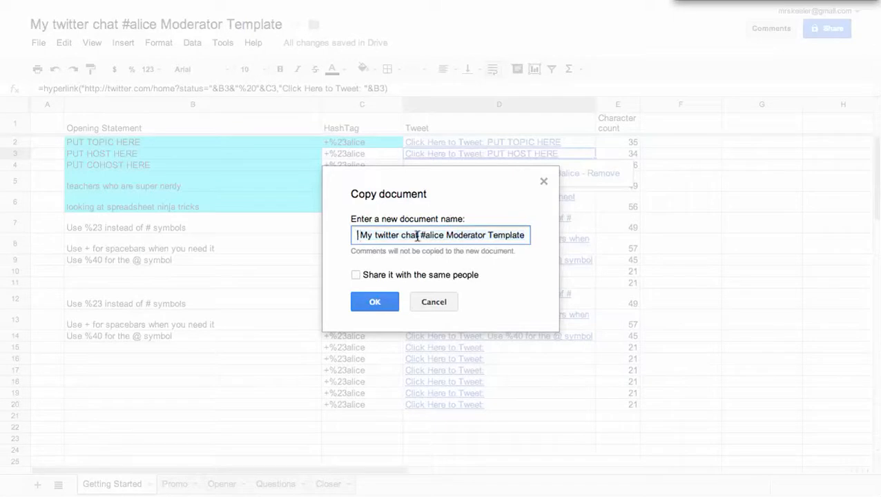
left_click_drag(419, 235, 299, 234)
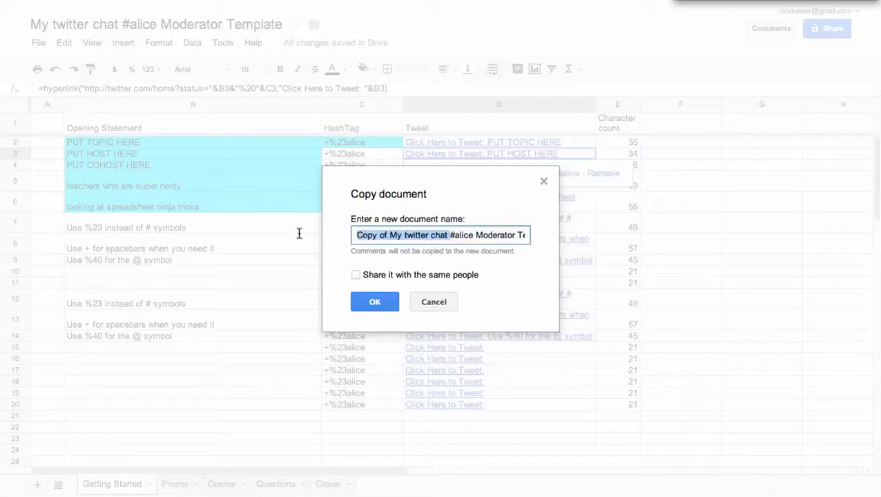
type("2013-07-09 #alice Moderator Template")
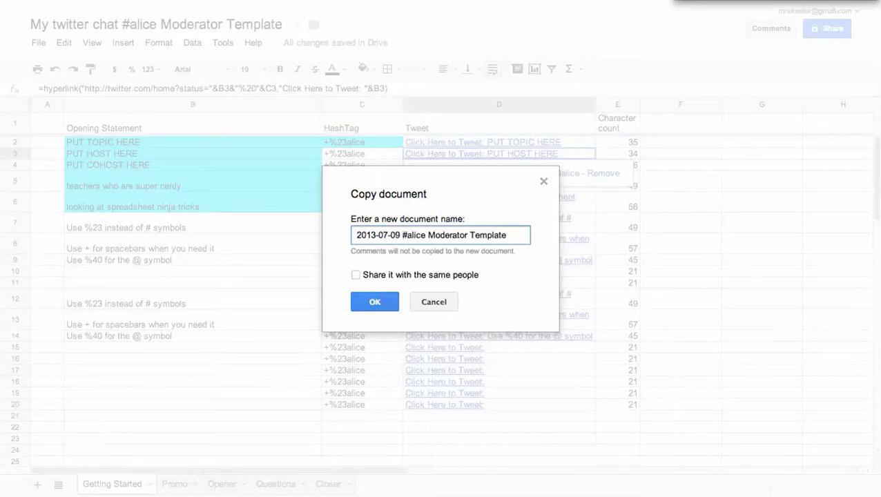
left_click(508, 233)
double_click(493, 233)
type("Topic is Fill Down ")
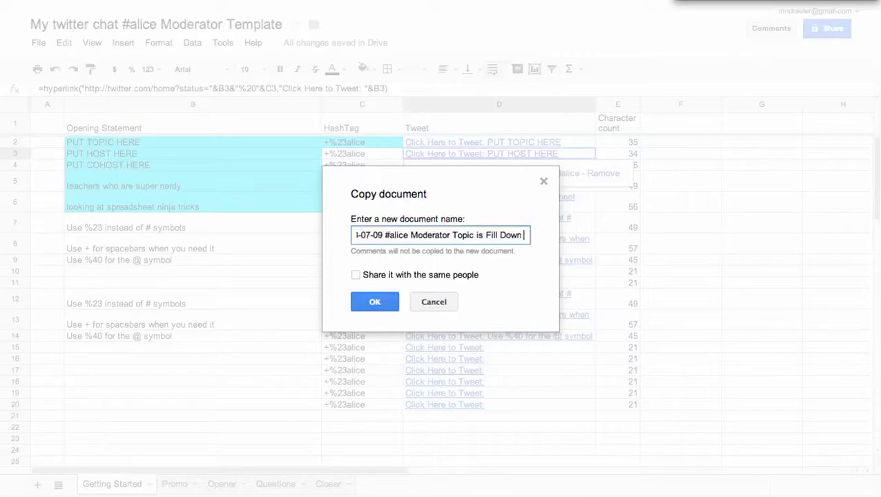
type("in a Spreadsheet")
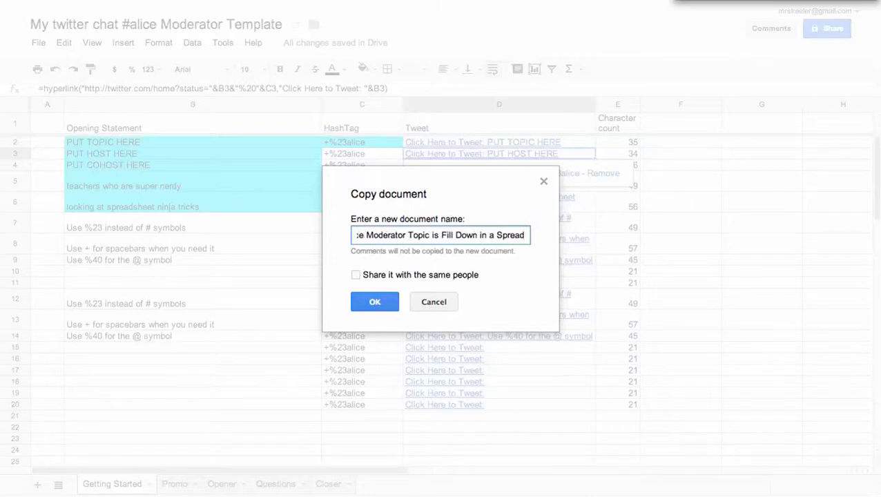
left_click(373, 304)
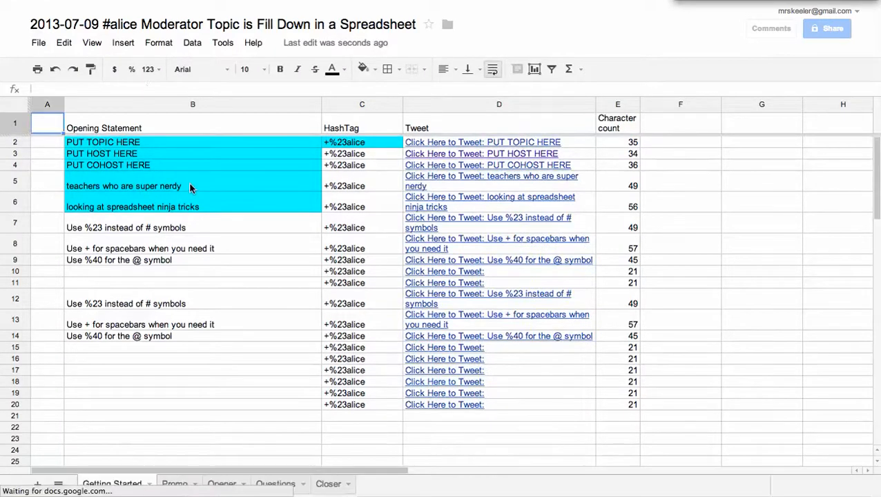
Step: Check the demographics and focus cells B5 and B6 in the copied spreadsheet, and look through its Promo and Closer sheets
left_click(188, 182)
left_click(184, 203)
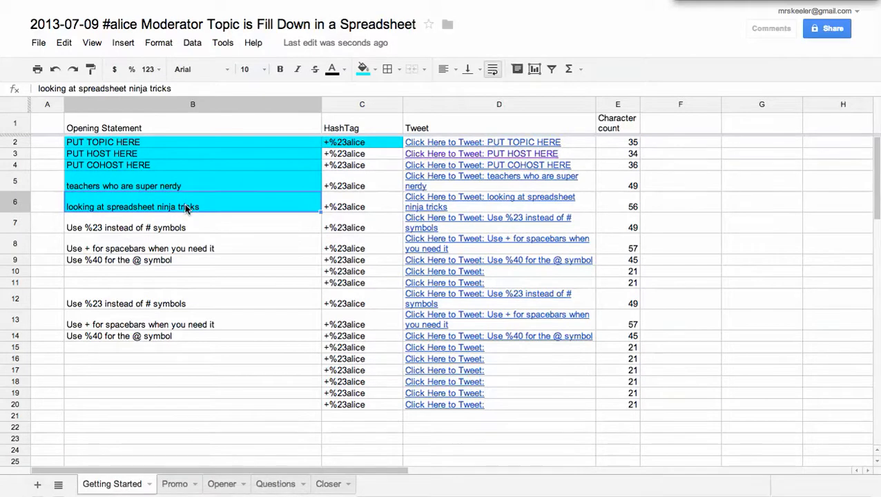
left_click(177, 484)
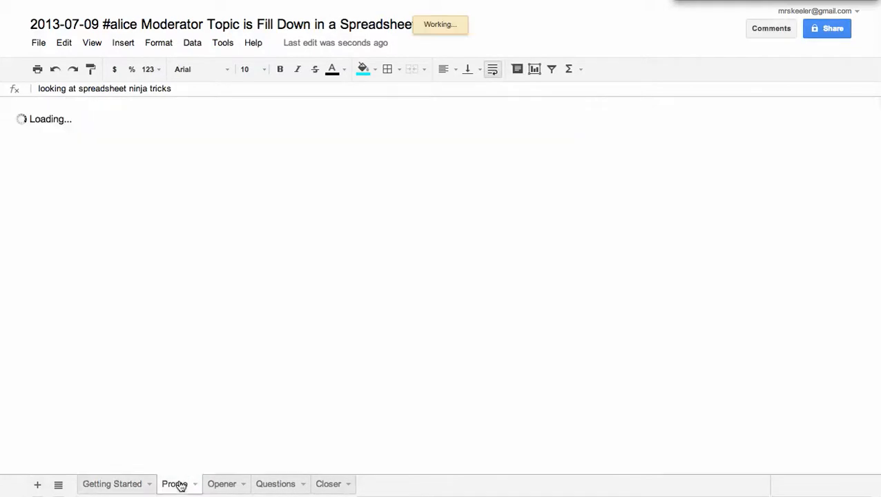
left_click(329, 484)
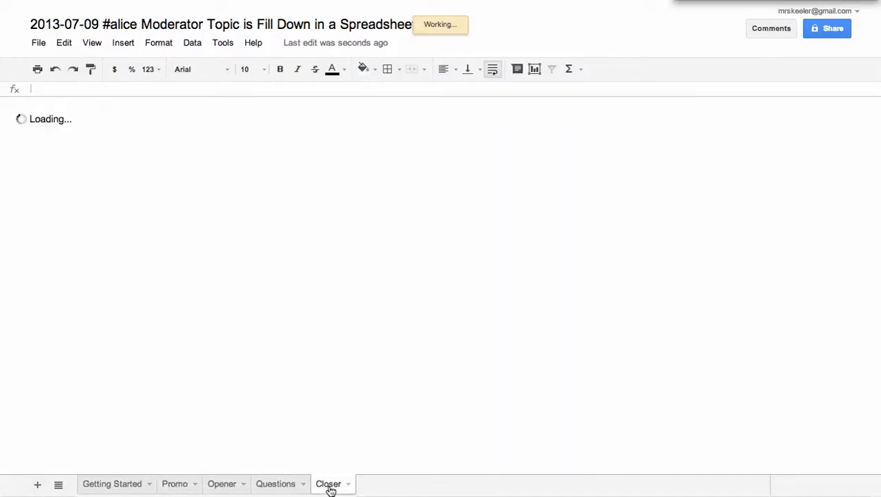
Step: On the Getting Started sheet, set the topic in cell B2 to "Fill Down in a Spreadsheet"
left_click(109, 481)
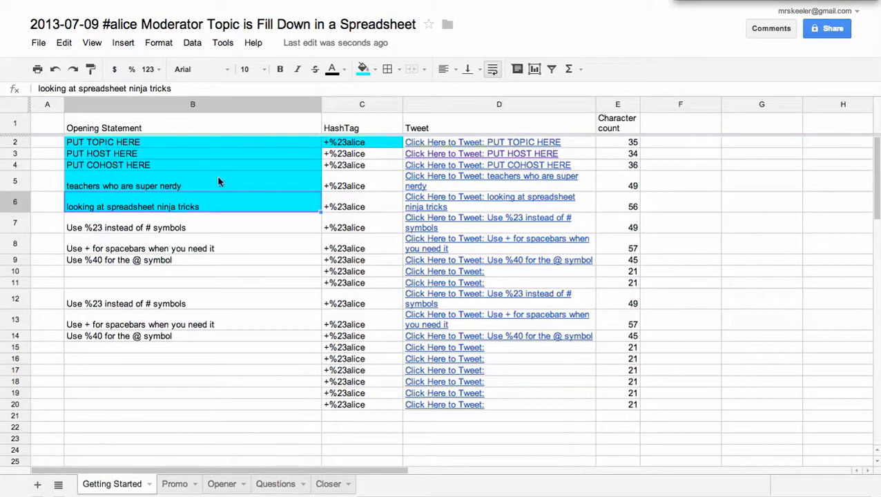
left_click(131, 143)
mouse_move(137, 143)
left_mouse_down()
mouse_move(138, 164)
mouse_move(138, 144)
left_mouse_up()
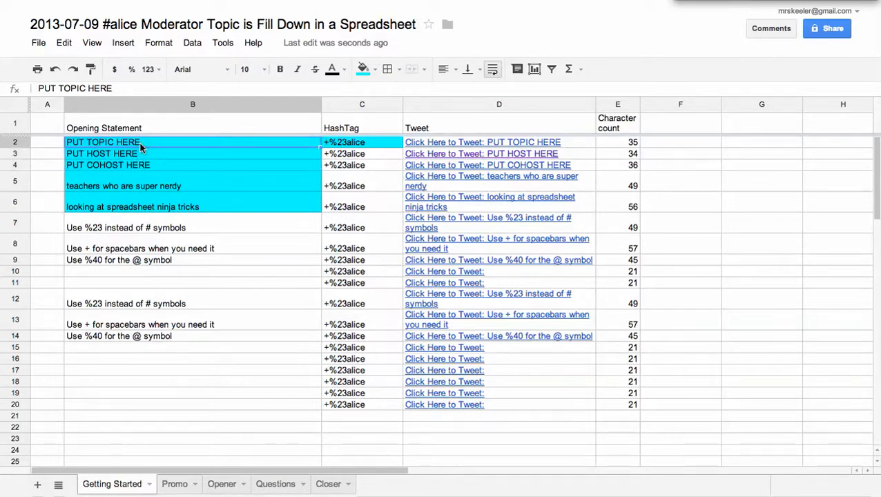
type("Fill Down in a Spred")
key("BackSpace")
type("asd")
key("BackSpace")
key("BackSpace")
type("dsheet")
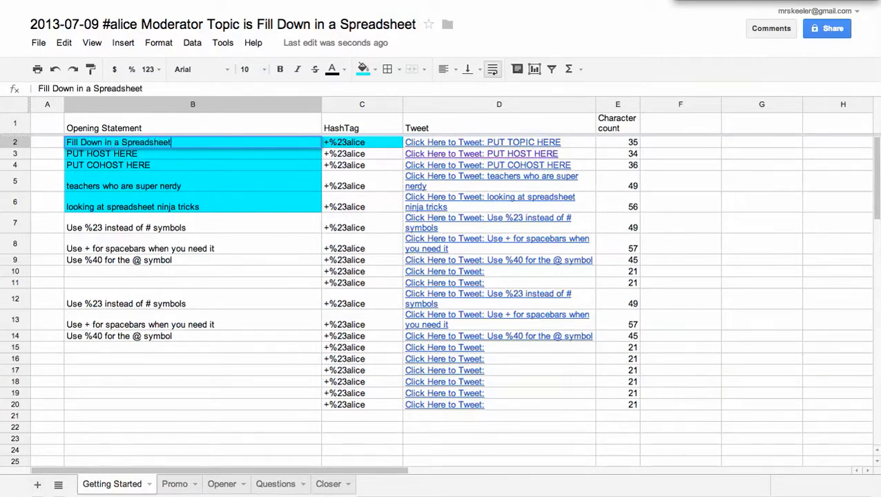
key("Return")
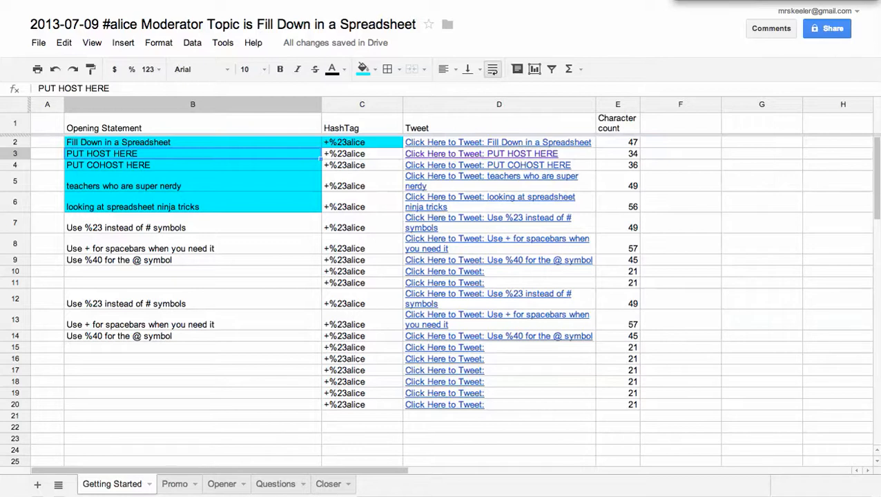
Step: Set the host in cell B3 to "%40iteachawesome" and the cohost in cell B4 to %40 followed by the cohost's Twitter handle
type("%40")
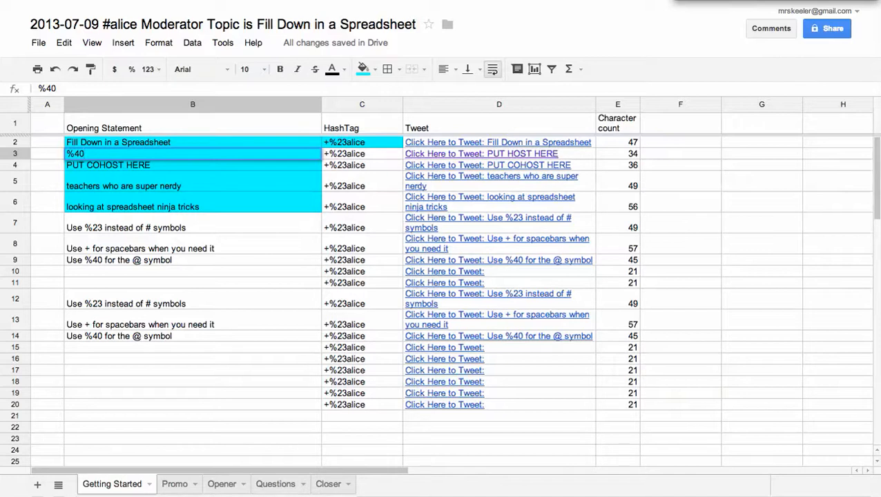
type("iteachawesome")
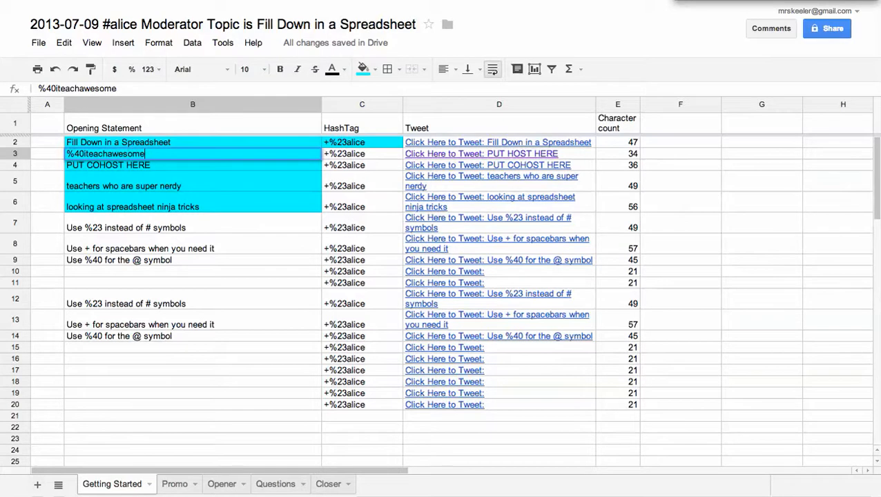
key("Return")
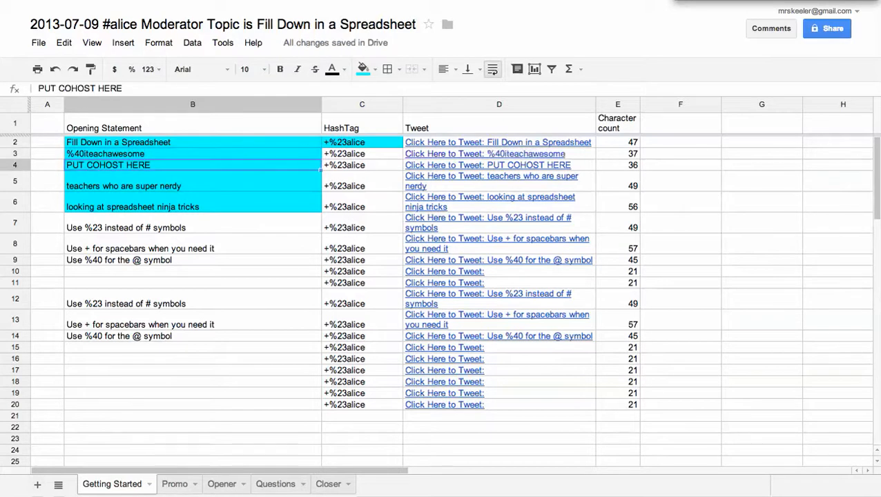
key("ctrl+d")
type("$")
key("BackSpace")
type("4")
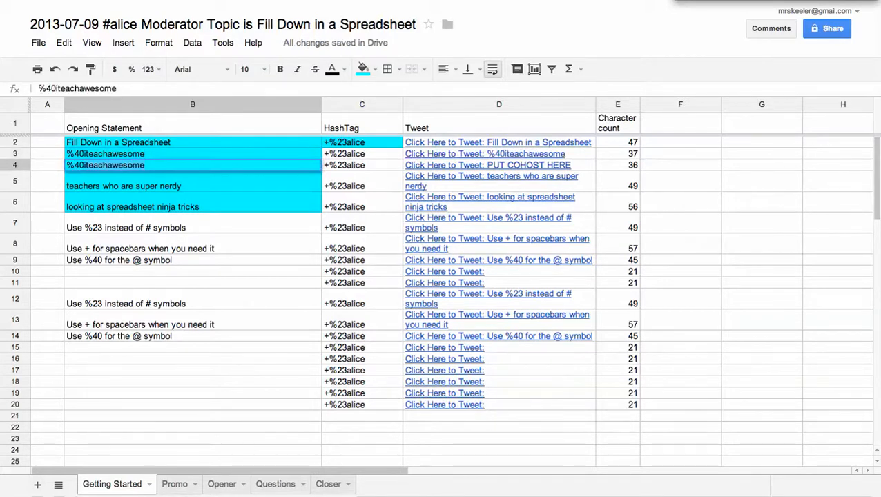
type("0alicekeeler")
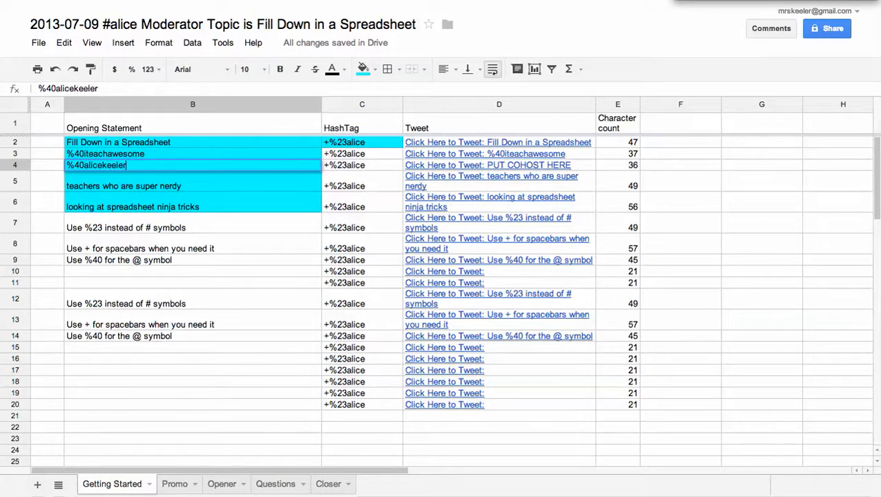
key("Return")
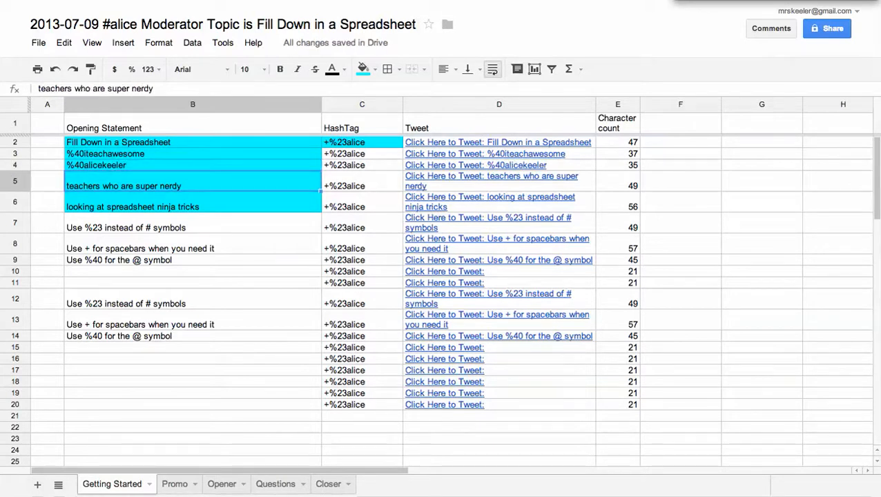
left_click_drag(105, 233, 112, 358)
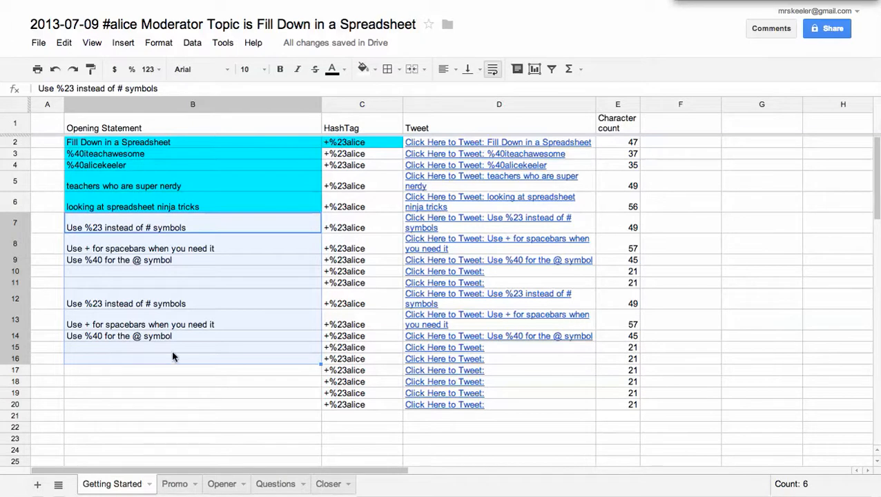
left_click(177, 397)
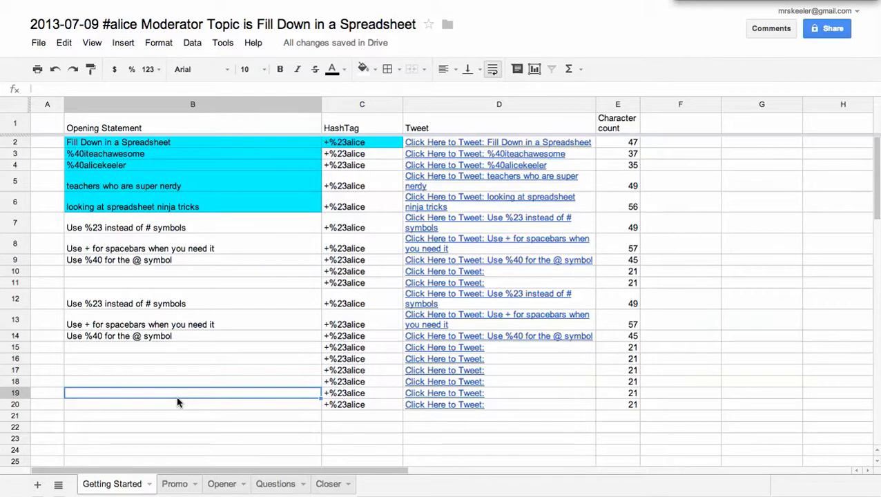
Step: On the Questions sheet, enter "Have you ever done a fill down in a spreadsheet?" as question 1 in cell B2
left_click(275, 486)
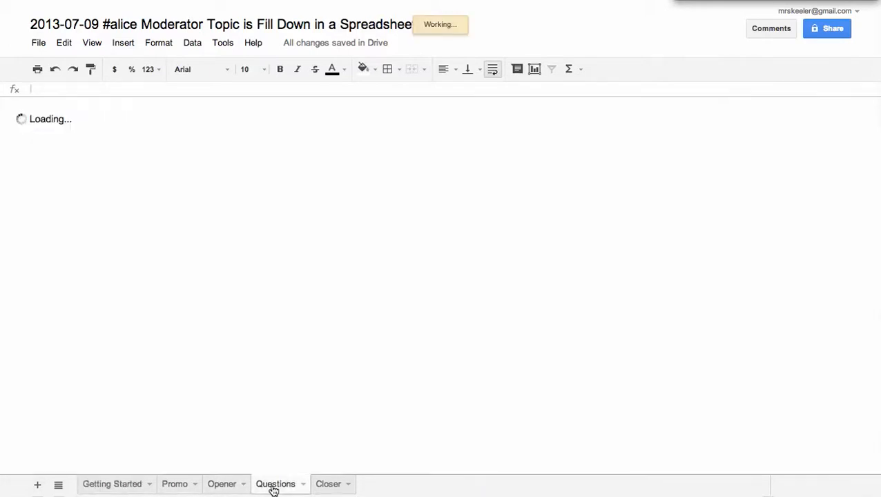
left_click(114, 141)
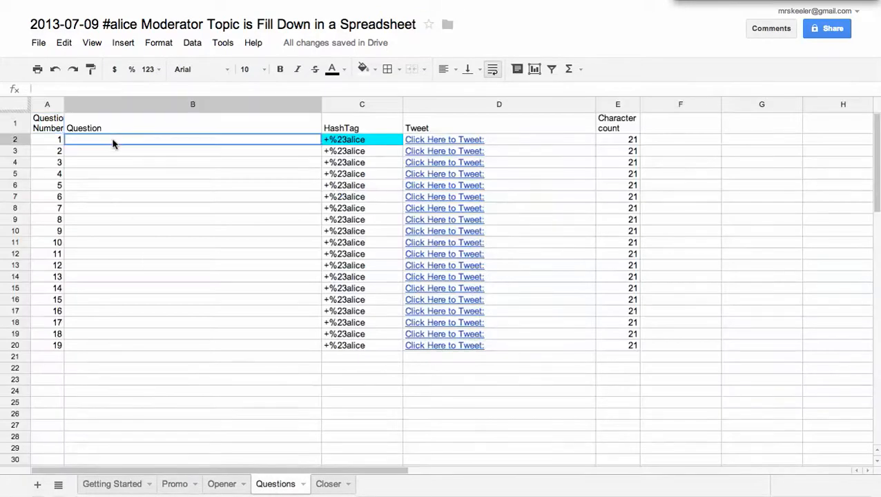
type("Have ")
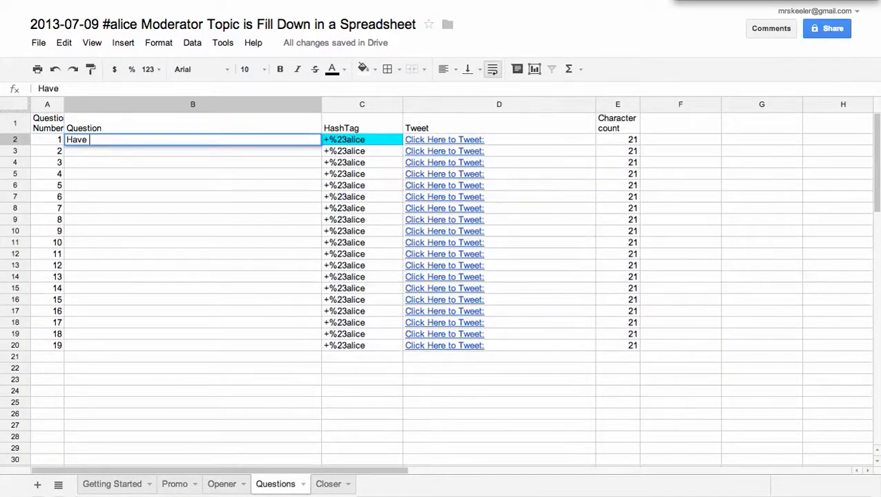
type("you ever done a fill")
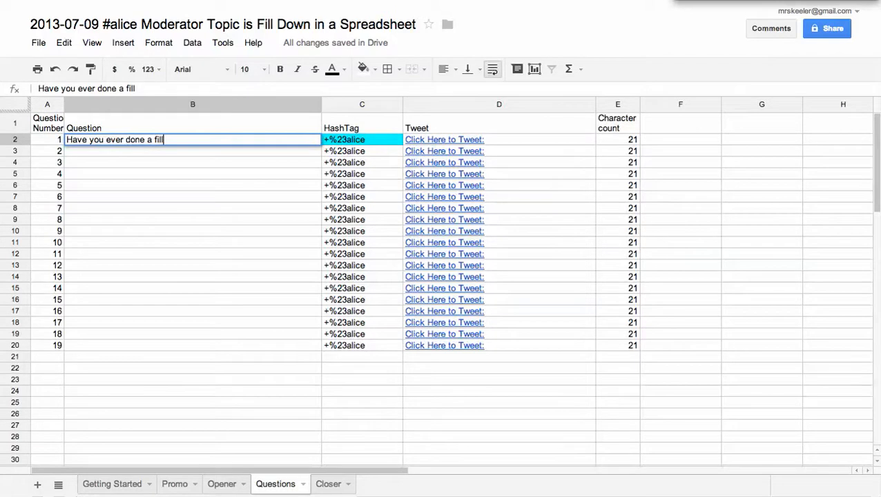
type(" down in a spreadsheet?")
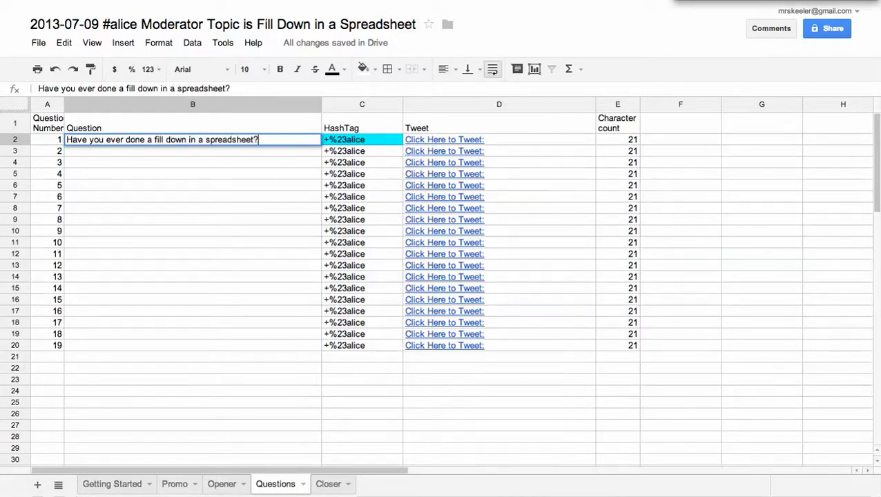
key("Return")
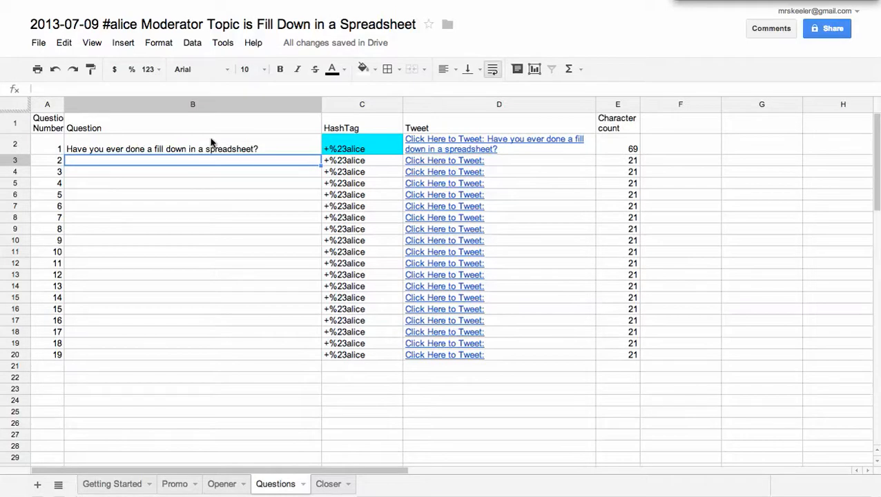
Step: Check the character count in E2, follow the tweet link in D2 to inspect question 1's prefix and hashtag, and close the preview without posting
left_click(617, 145)
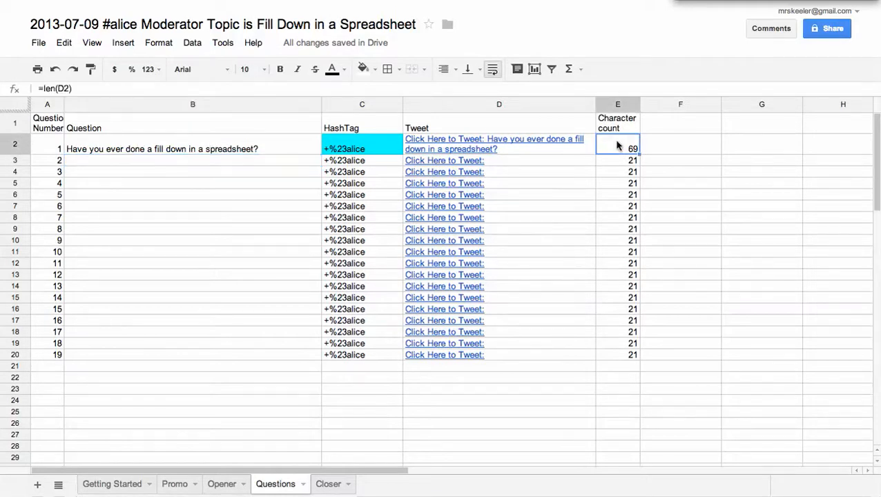
left_click(464, 150)
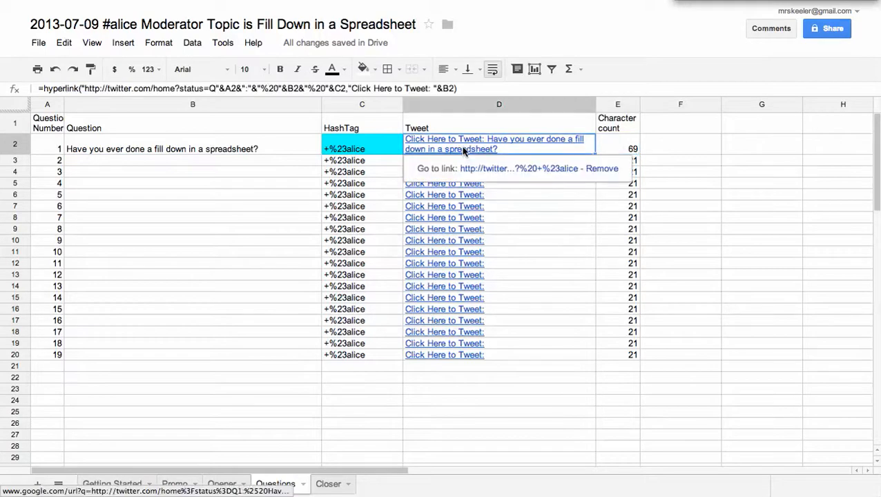
left_click(492, 169)
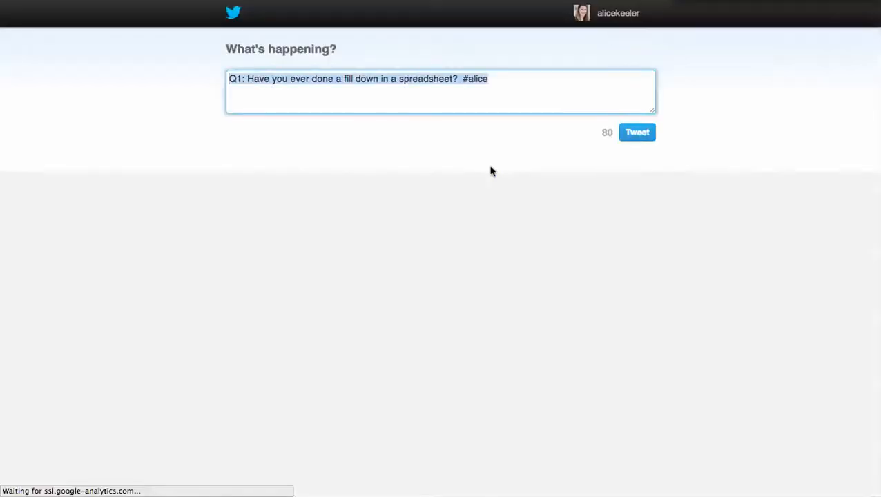
left_click_drag(246, 76, 229, 76)
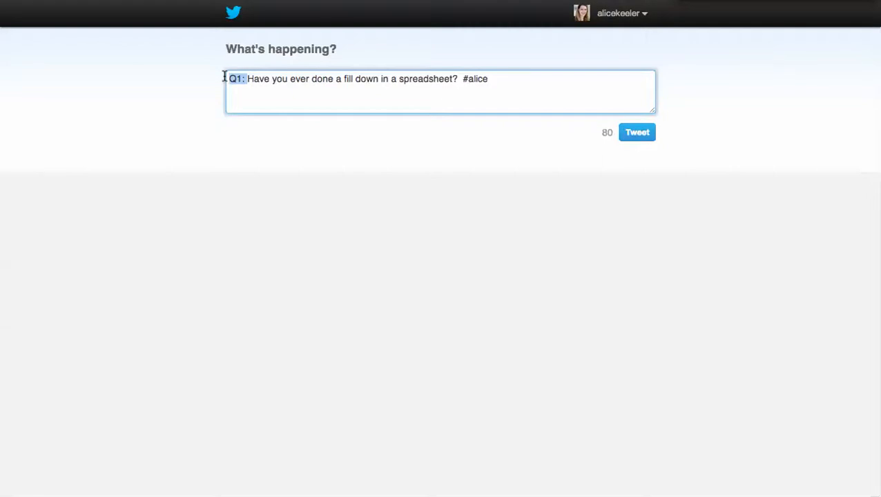
left_click_drag(462, 79, 495, 79)
key("ctrl+Up")
left_click(472, 322)
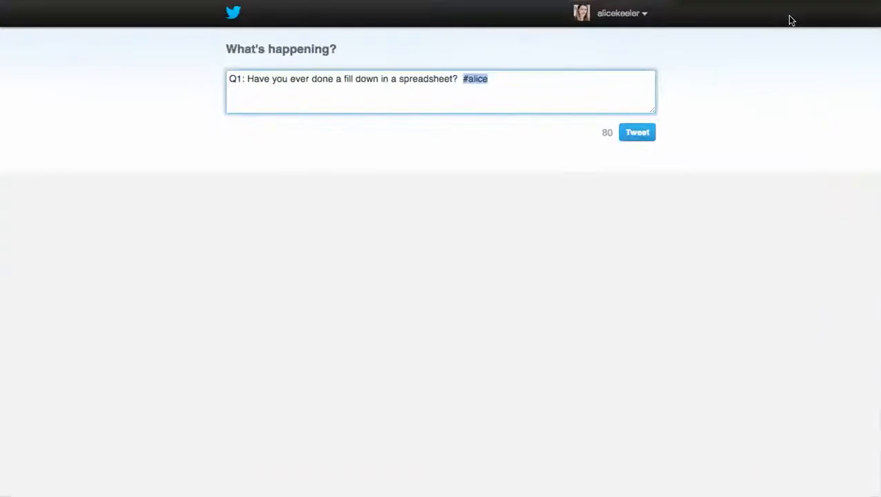
key("super+w")
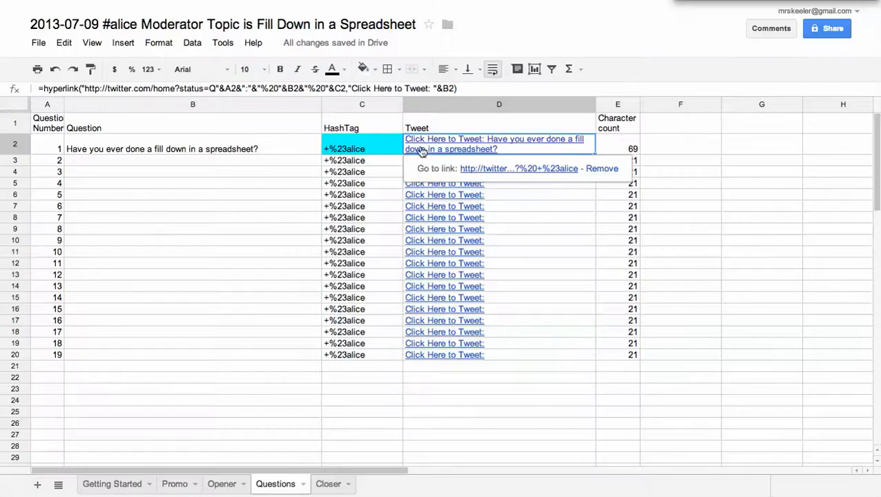
Step: Enter "Grab the corner, what happened?" as question 4 in cell B5
left_click(72, 181)
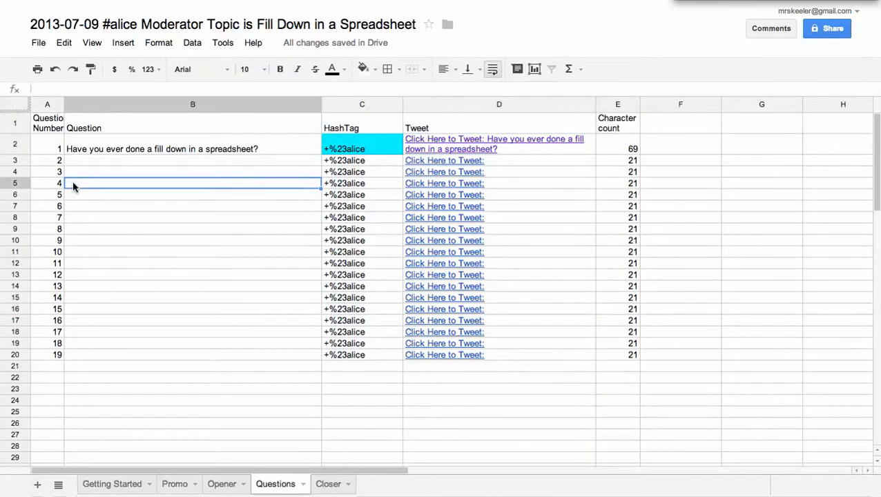
type("Grab")
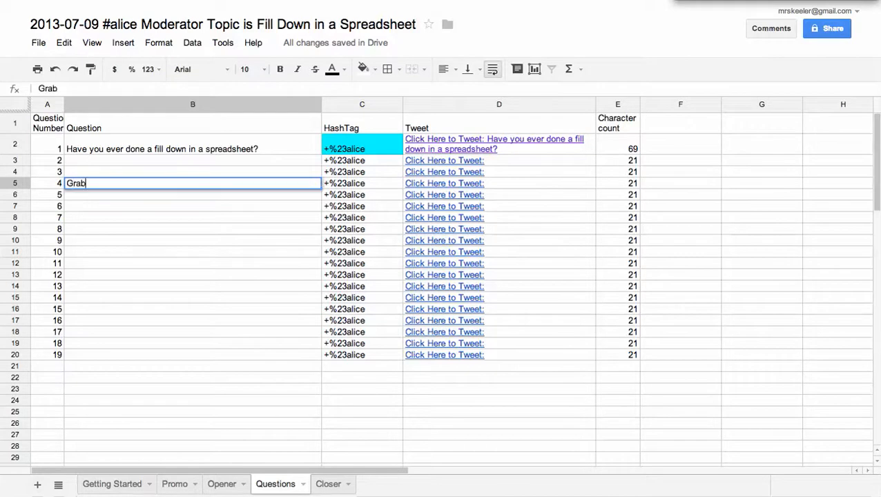
type(" the corner, w")
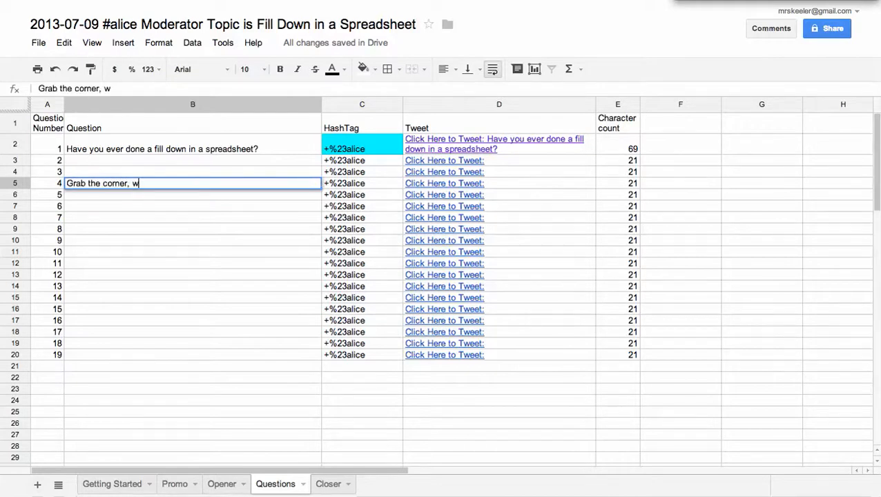
type("hat happened?")
key("Return")
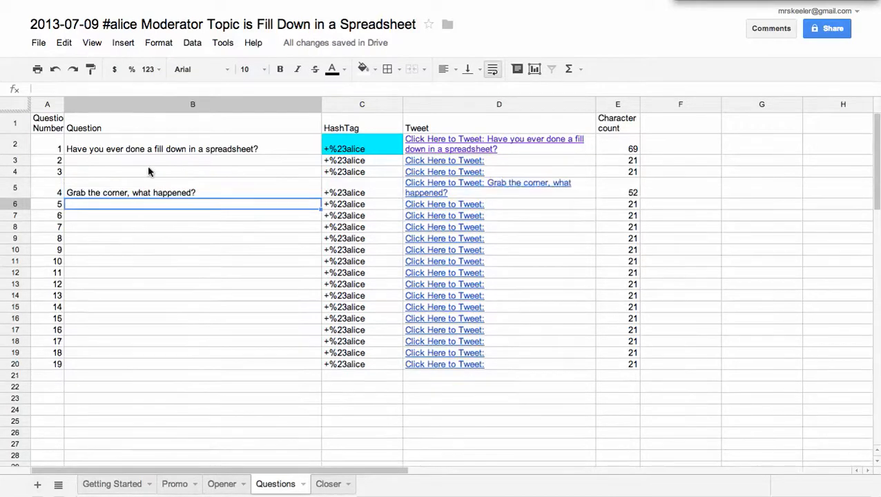
Step: Follow the tweet link in cell D5 to check question 4's prefix and hashtag, and return to the spreadsheet without posting
left_click(432, 190)
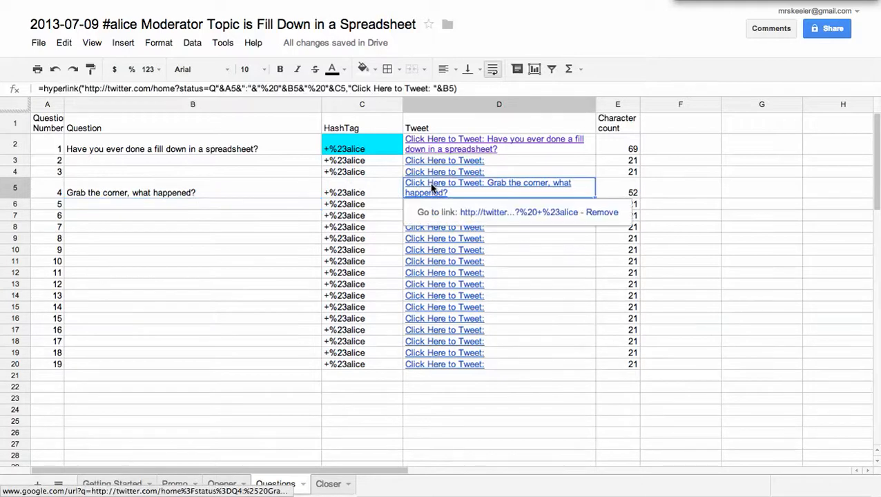
left_click(475, 215)
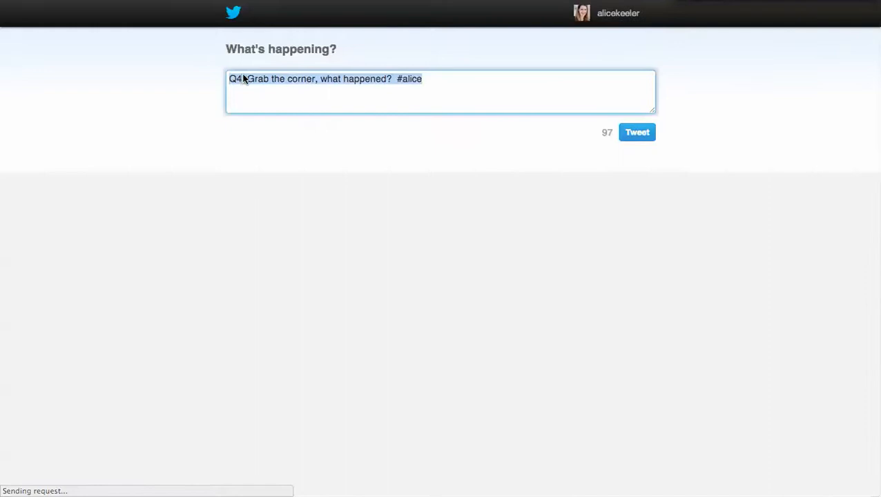
left_click(246, 79)
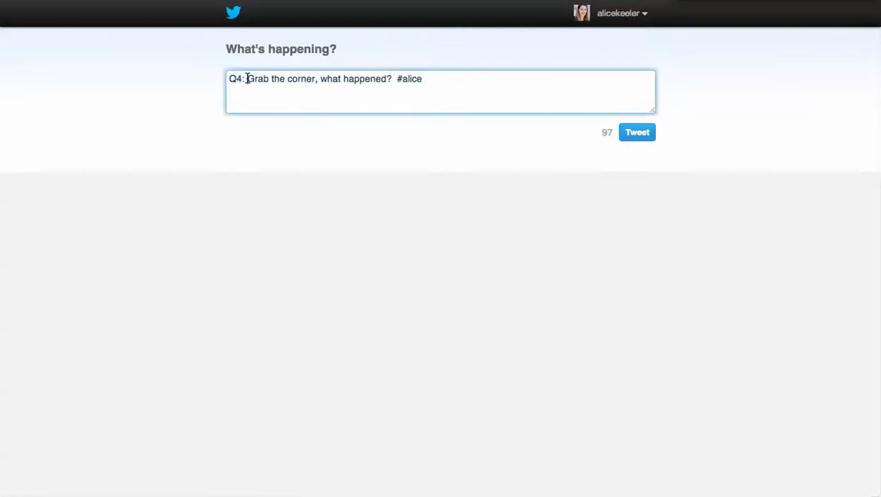
left_click_drag(246, 79, 230, 79)
left_click_drag(395, 78, 428, 81)
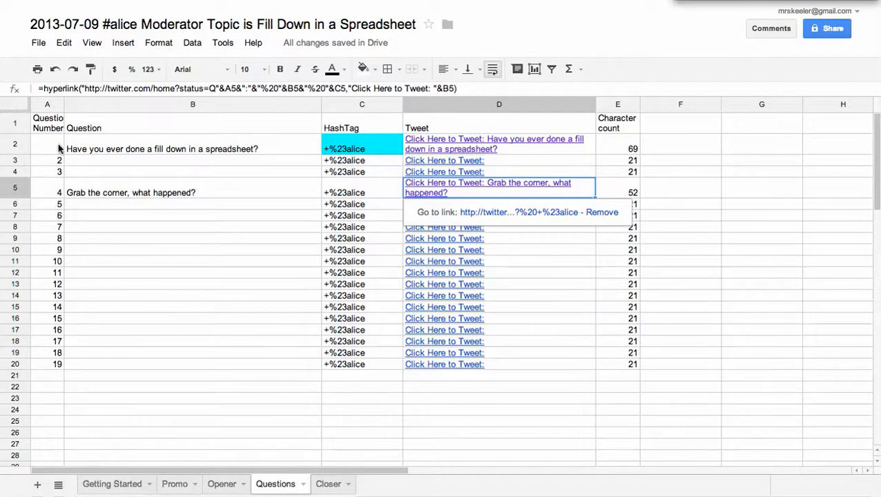
Step: Renumber the questions after question 4 by setting cell A6 to 4a and cell A7 to 5
left_click_drag(59, 147, 58, 278)
left_click(49, 191)
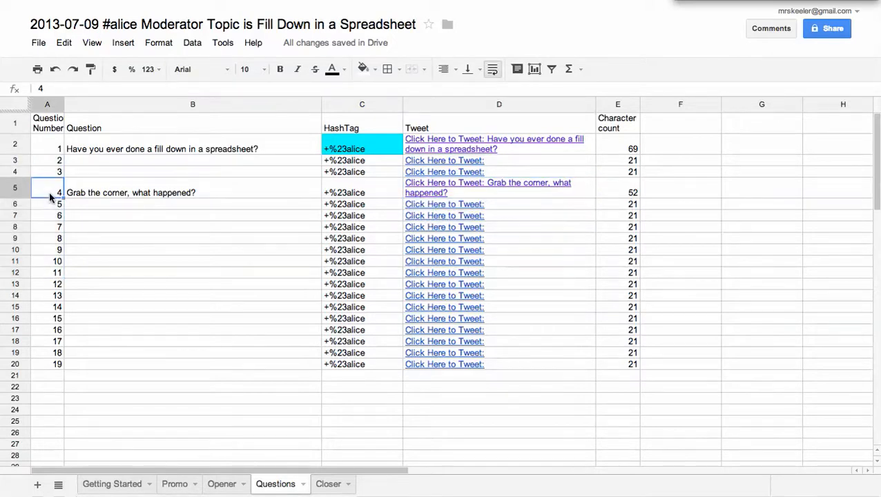
key("Down")
type("4a")
key("Return")
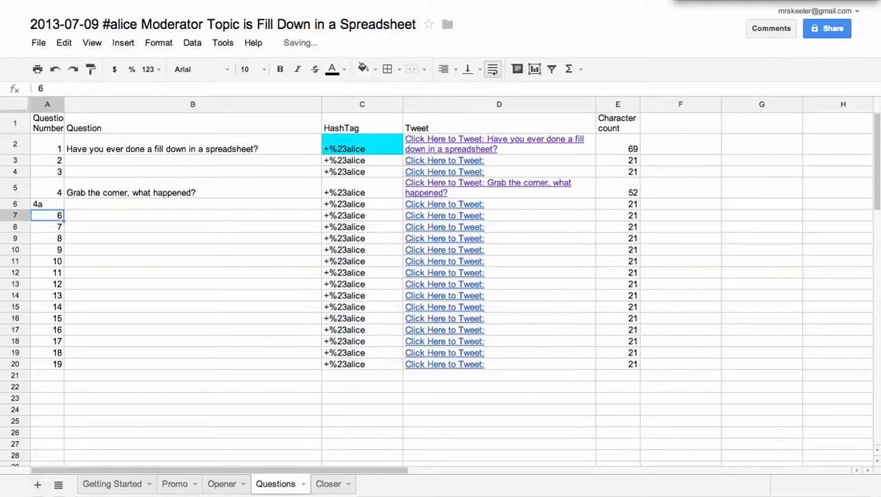
type("5")
key("Return")
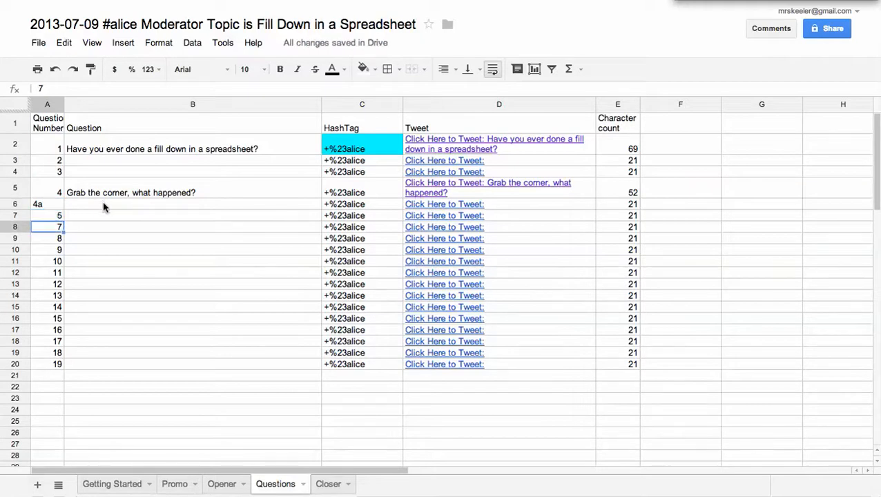
Step: Enter "Share your template" as the text of question 4a in cell B6
left_click(104, 208)
type("Share yo")
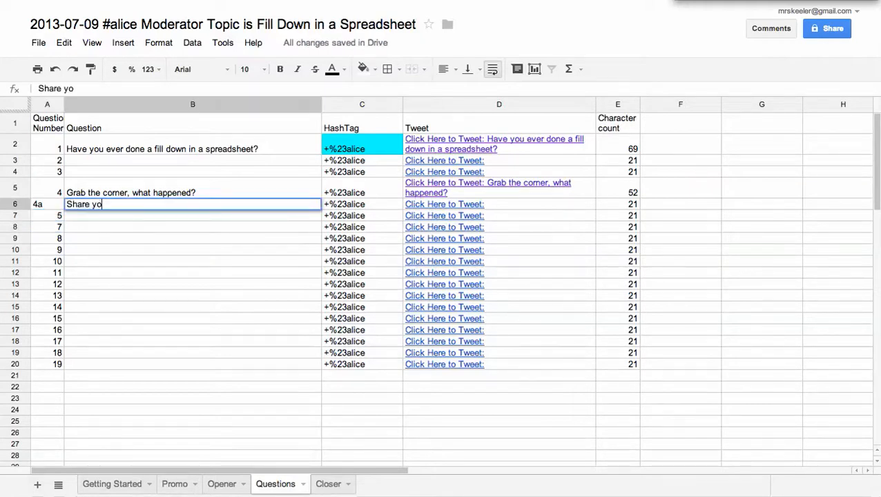
type("ur template")
key("Return")
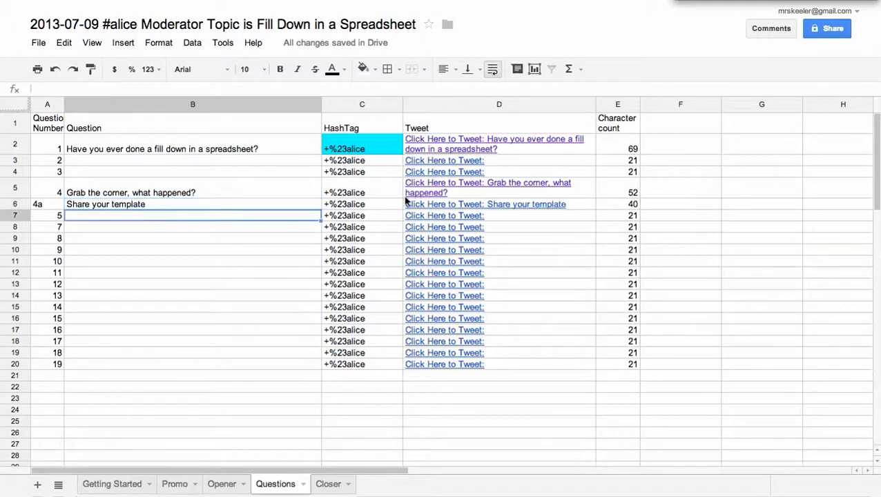
Step: Follow the tweet link in cell D6 to check question 4a's prefix, and close the preview without posting
left_click(444, 209)
left_click(471, 224)
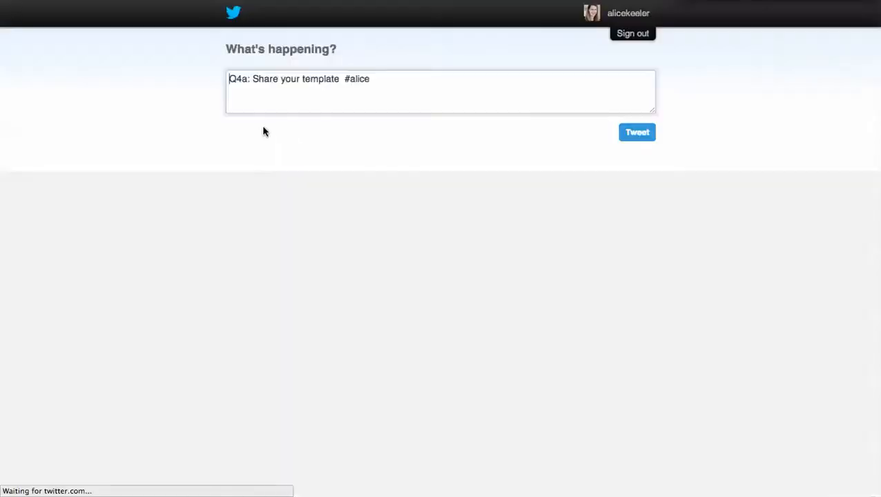
left_click_drag(250, 79, 220, 78)
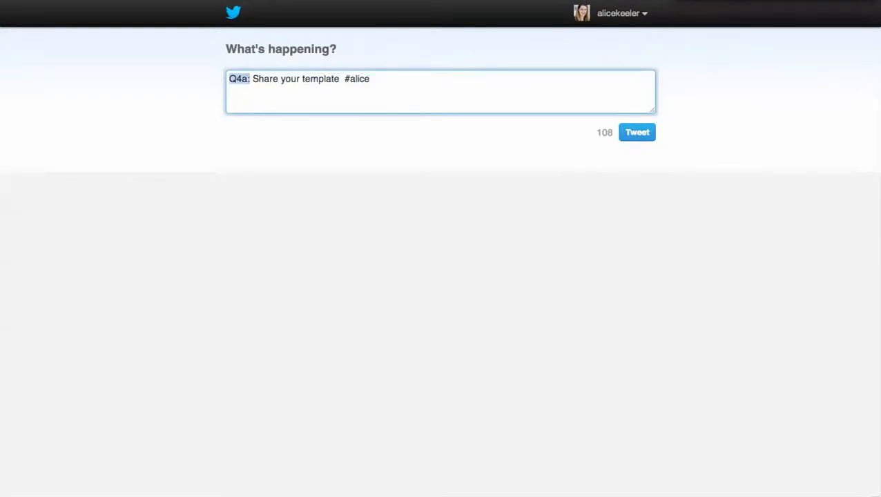
key("ctrl+w")
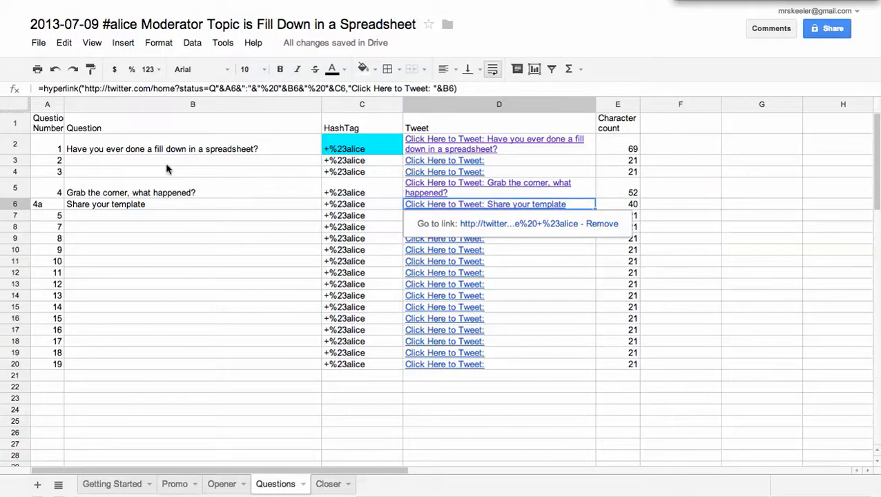
Step: Relocate "Grab the corner, what happened?" by copying cell B5 into cell B10 and clearing B5
left_click(171, 188)
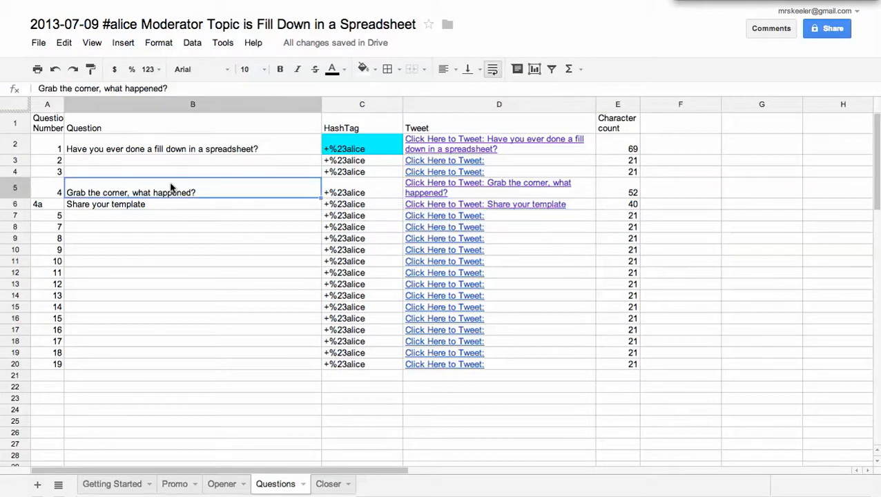
key("ctrl+c")
left_click(144, 250)
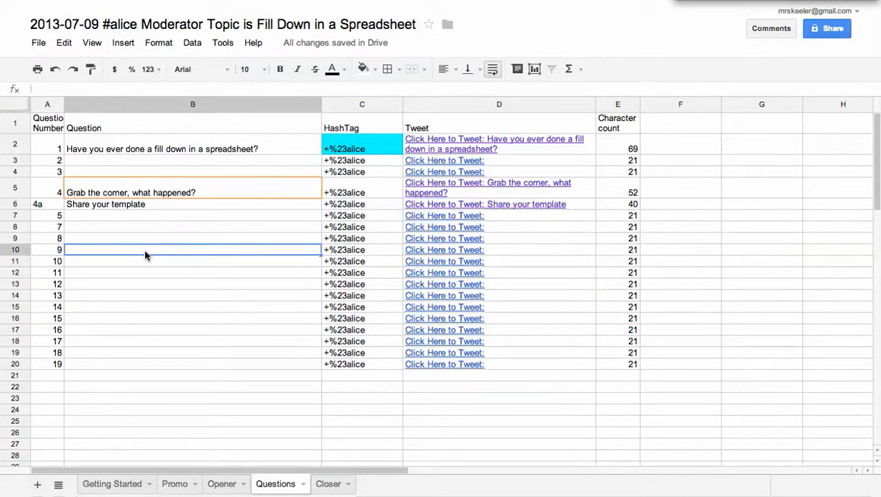
key("ctrl+v")
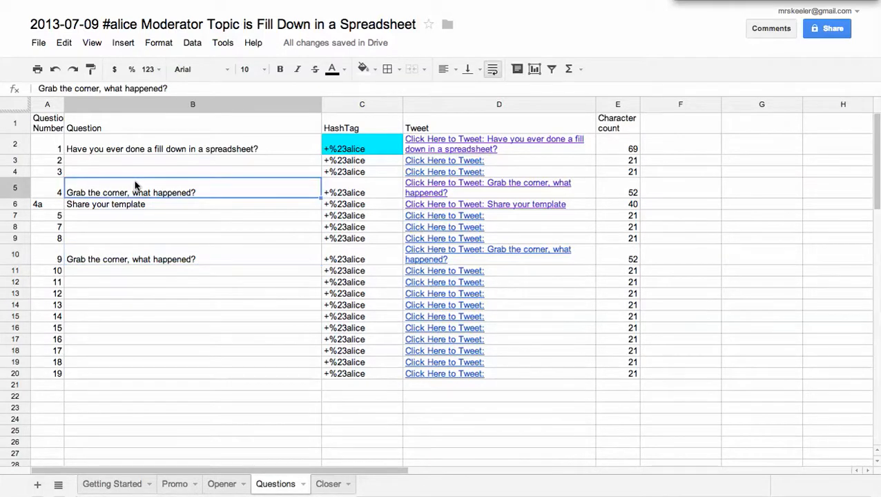
key("Delete")
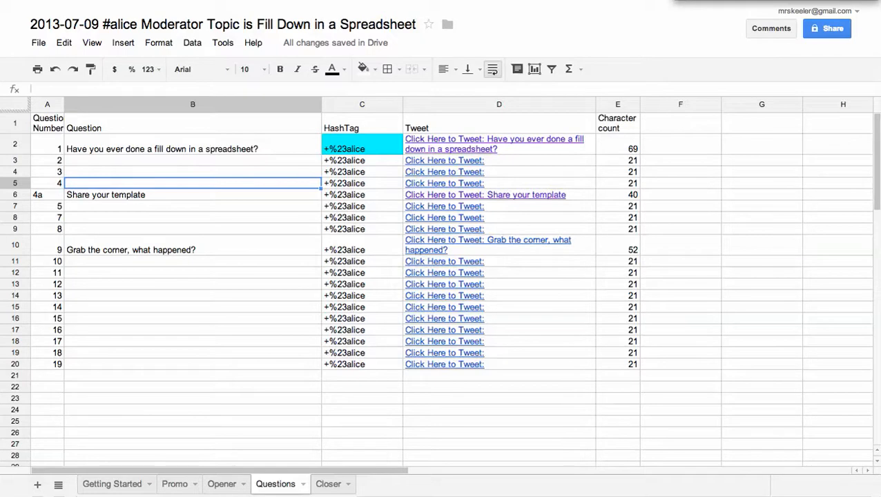
Step: Move the question "Have you ever done a fill down in a spreadsheet?" directly from cell B2 to cell B8
left_click(114, 150)
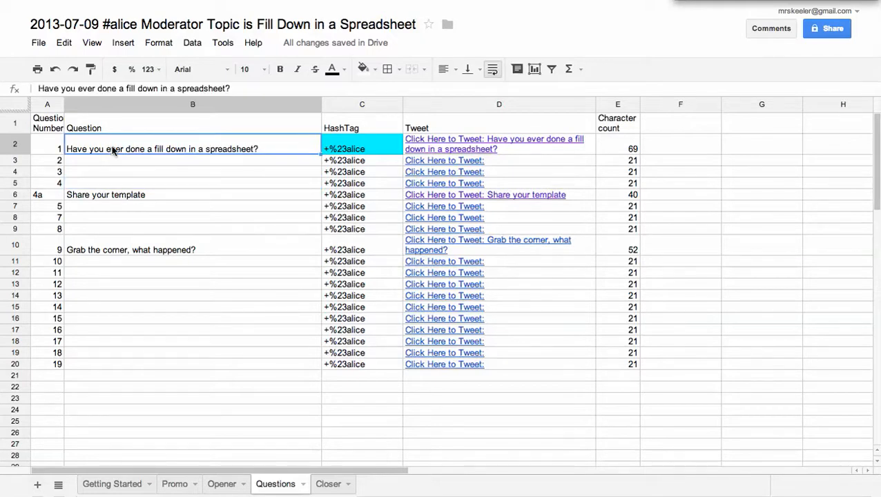
left_click_drag(135, 136, 128, 219)
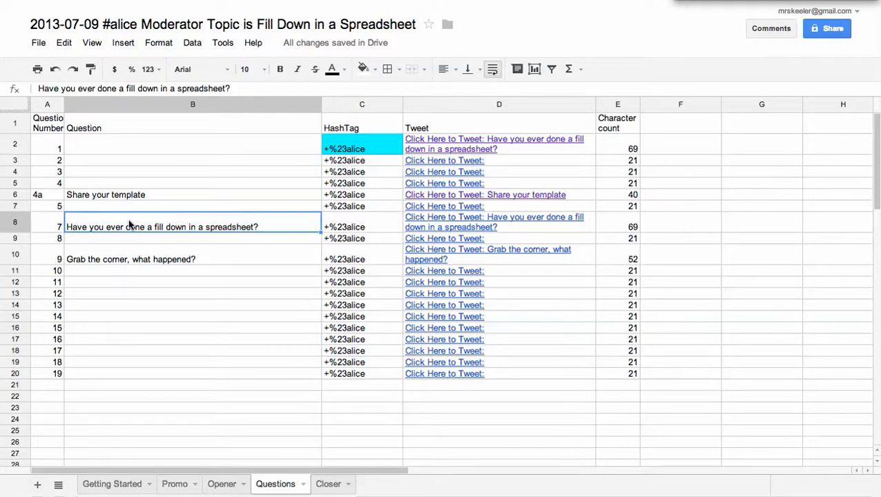
left_click(317, 144)
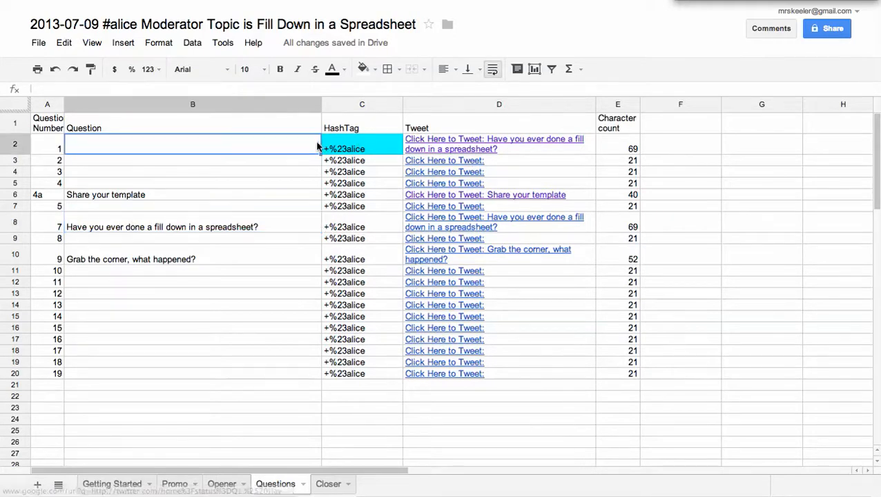
Step: Inspect the hyperlink formulas in cells D3 and D2 to compare which question cells they reference, leaving both formulas unedited
left_click(528, 152)
left_click(215, 141)
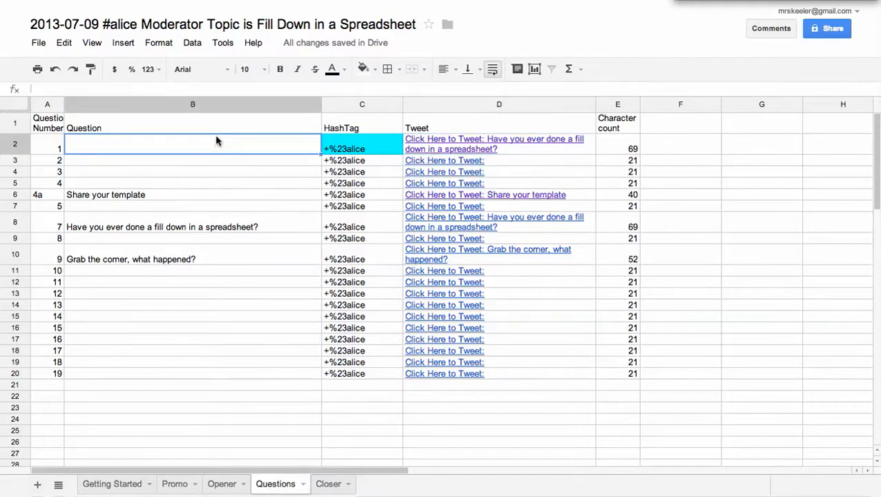
double_click(440, 166)
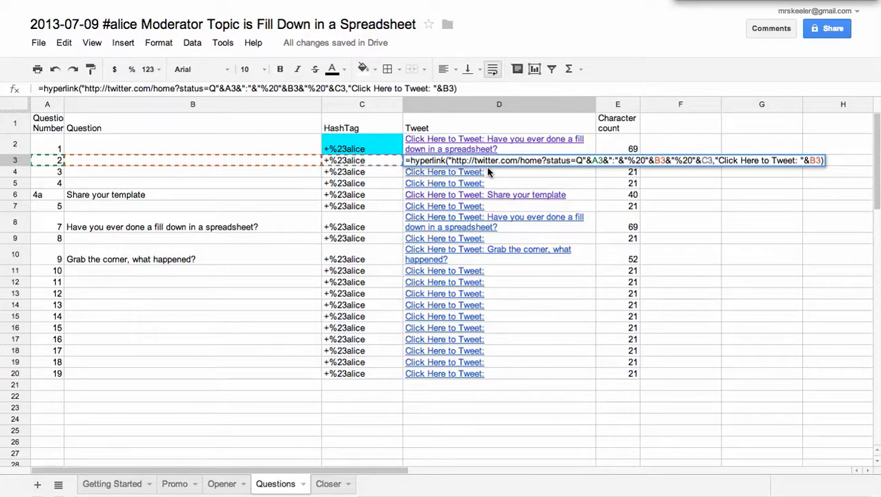
key("Return")
left_click(285, 222)
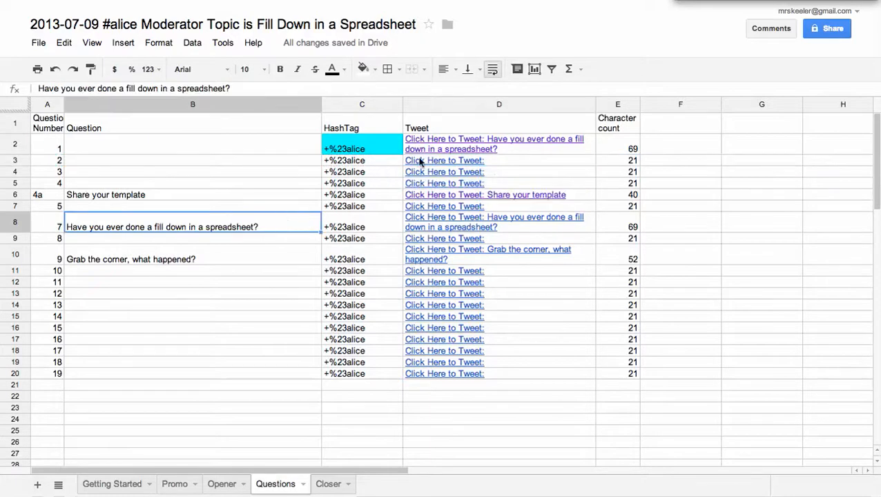
left_click(531, 152)
double_click(531, 152)
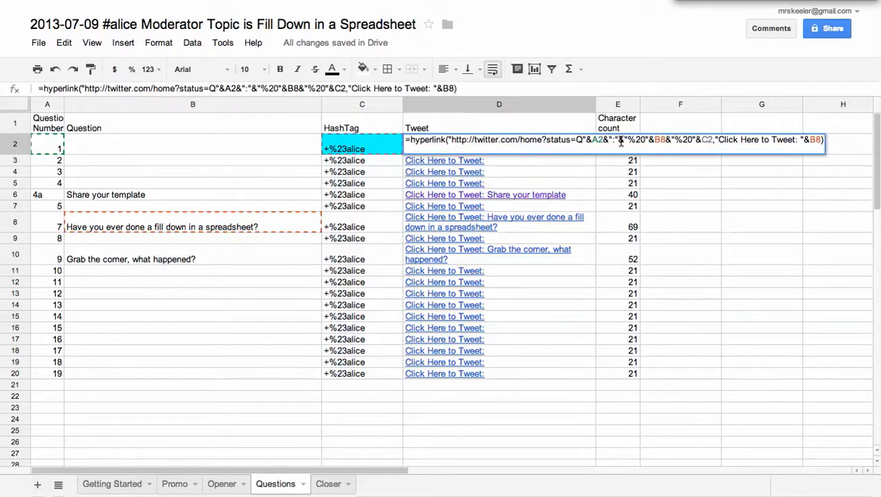
left_click_drag(666, 140, 656, 140)
key("Return")
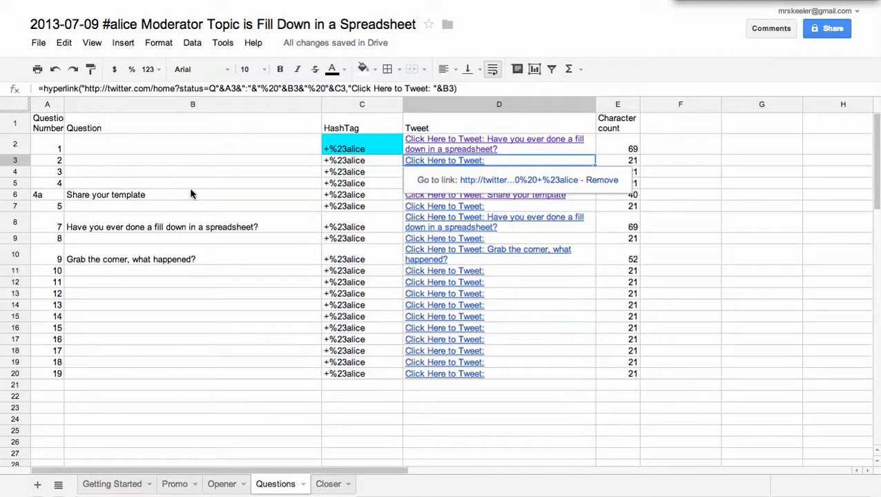
Step: Move "Share your template" directly from cell B6 to question 1's cell B2
left_click(185, 197)
left_click_drag(187, 191, 185, 143)
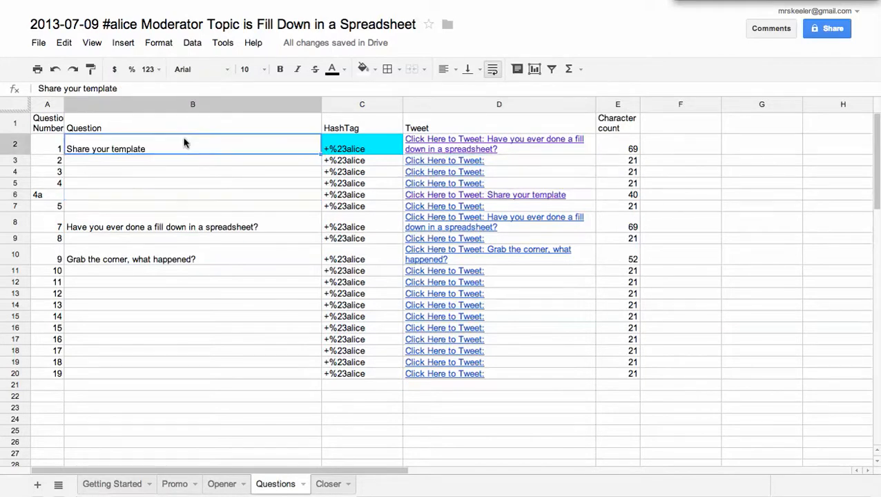
left_click(155, 209)
Step: Copy "Grab the corner, what happened?" from cell B10 into cell B13, and clear B10
left_click(139, 251)
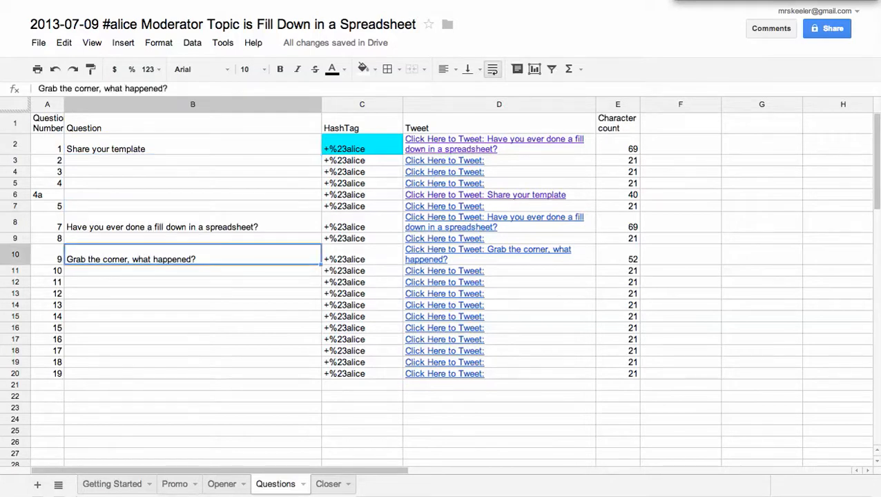
key("ctrl+c")
left_click(124, 292)
key("ctrl+v")
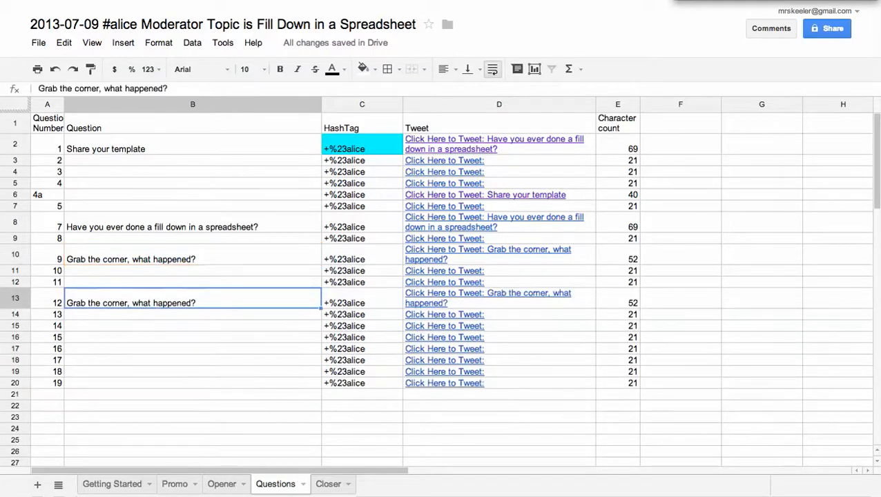
left_click(134, 260)
key("Delete")
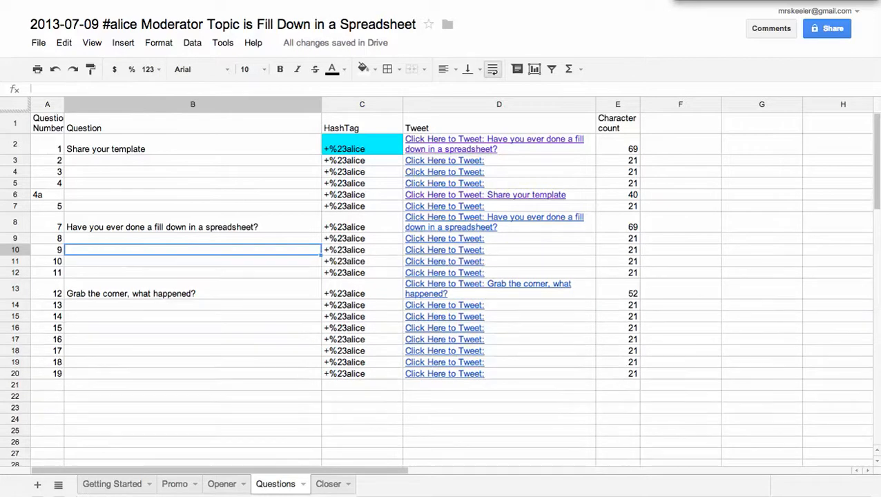